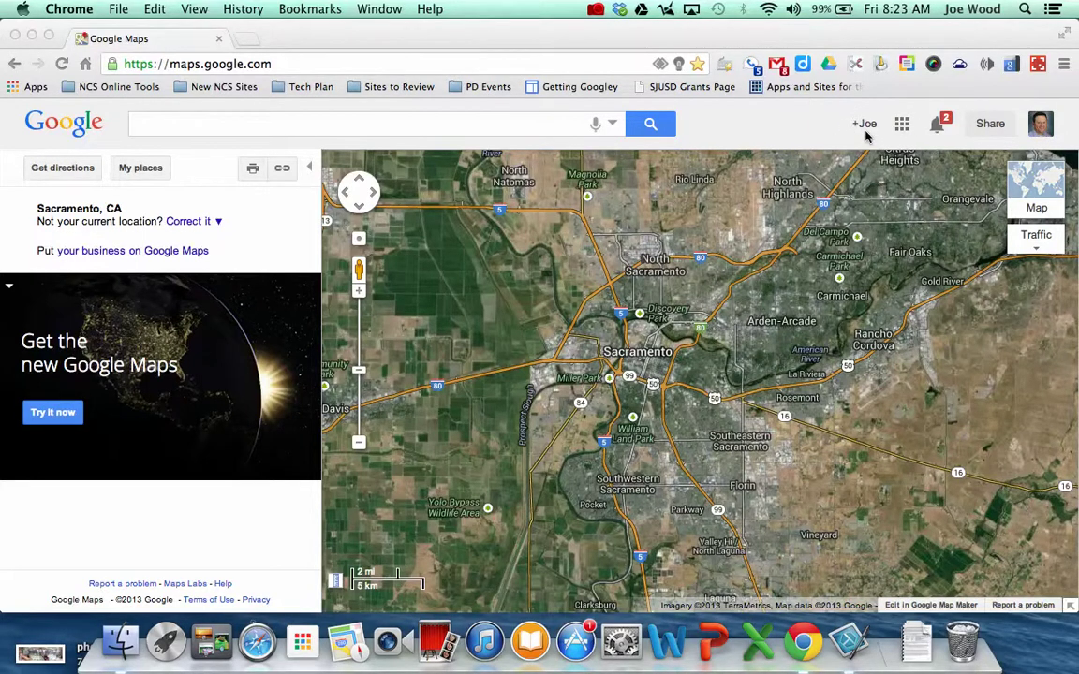
# - Create a new map with classic My Maps and title it "Ancestor Project"
pyautogui.click(140, 168)
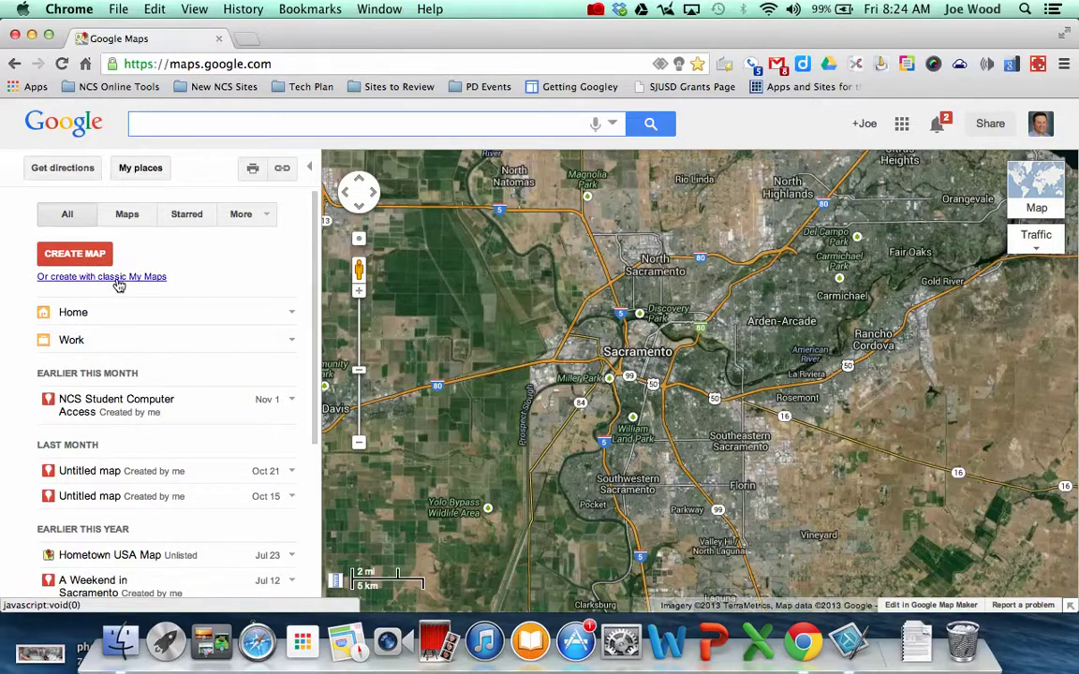
pyautogui.click(89, 279)
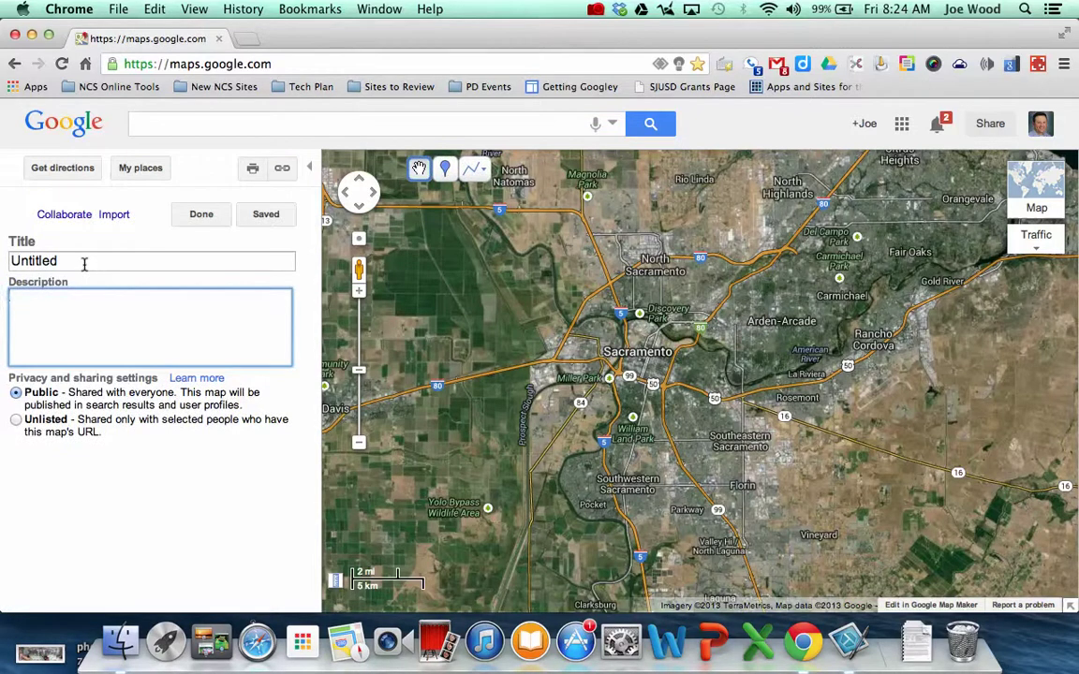
pyautogui.doubleClick(84, 264)
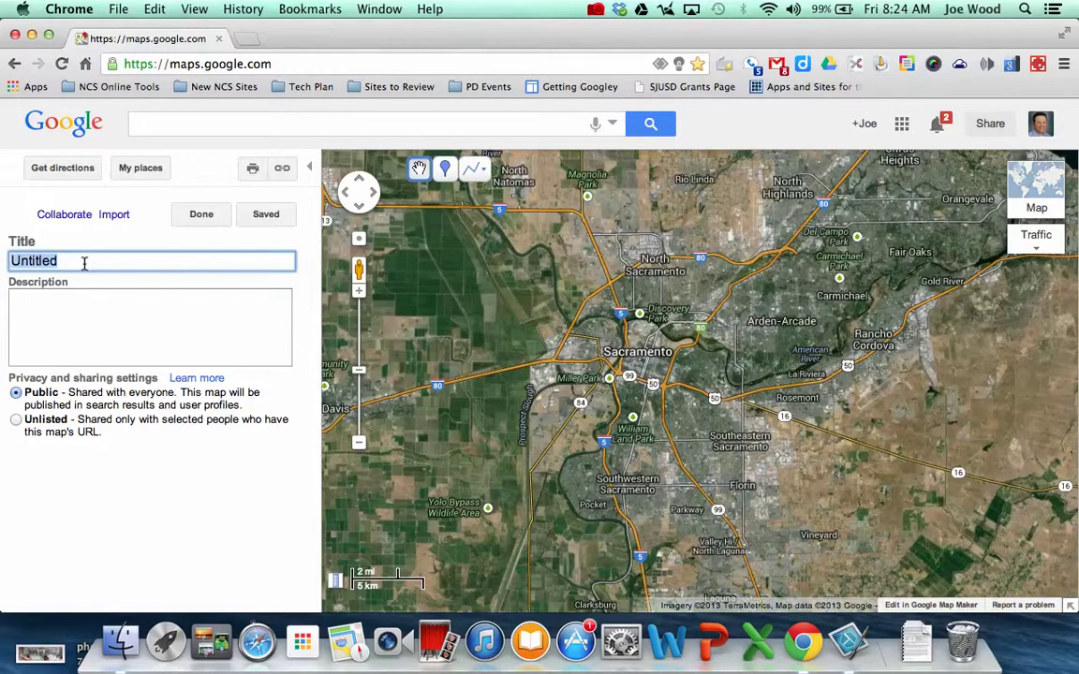
pyautogui.write('Ance')
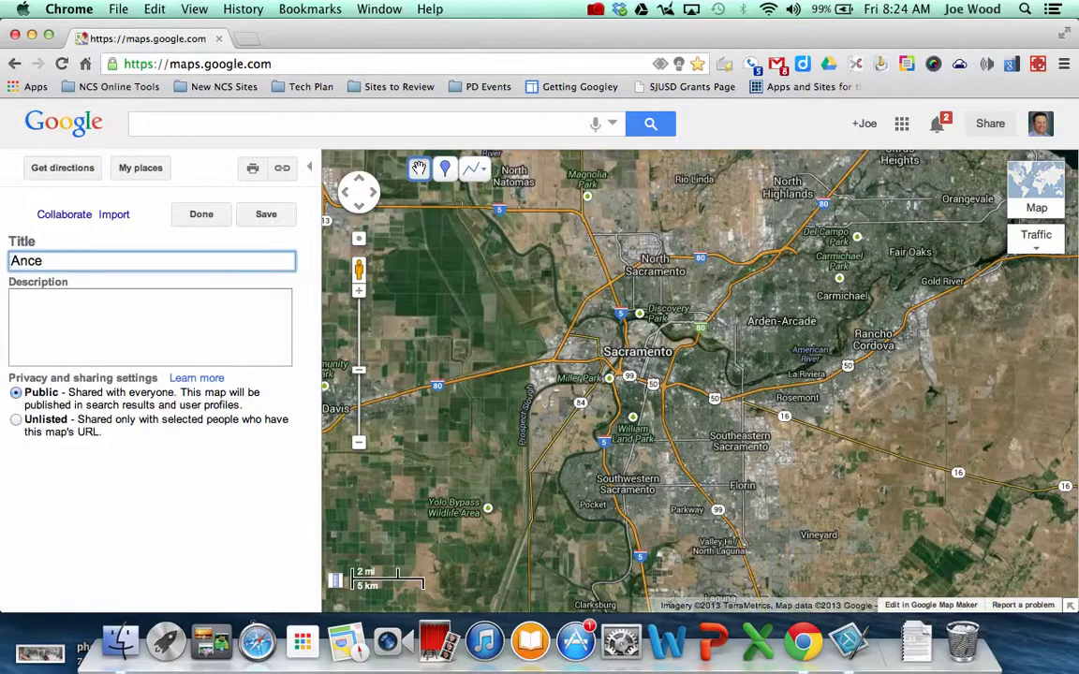
pyautogui.write('stor Project')
# - Start the map description with "Create your placemark by following the steps below." and, on a new line, "1. Click on the placemark icon."
pyautogui.click(101, 321)
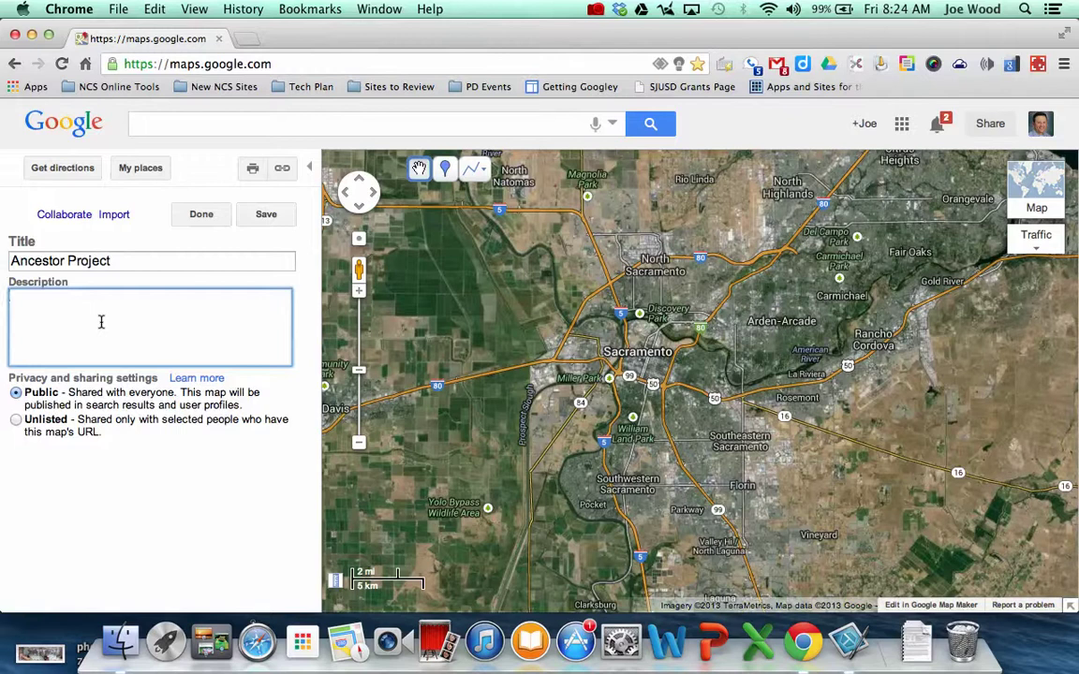
pyautogui.write('Create your placemark ')
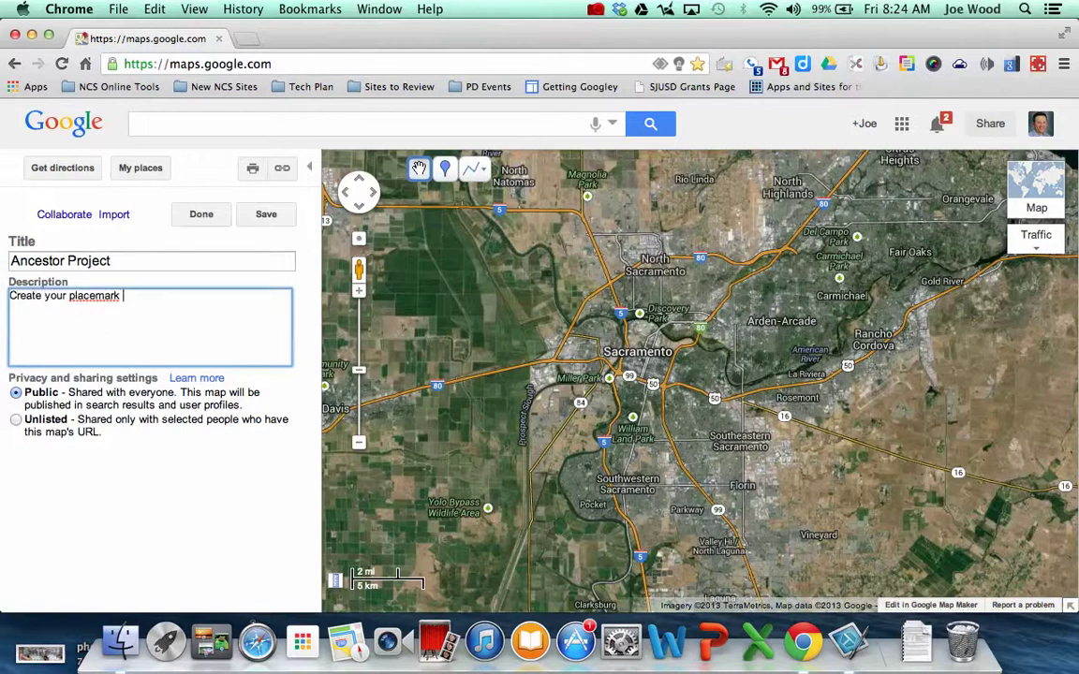
pyautogui.write('by following the steps be')
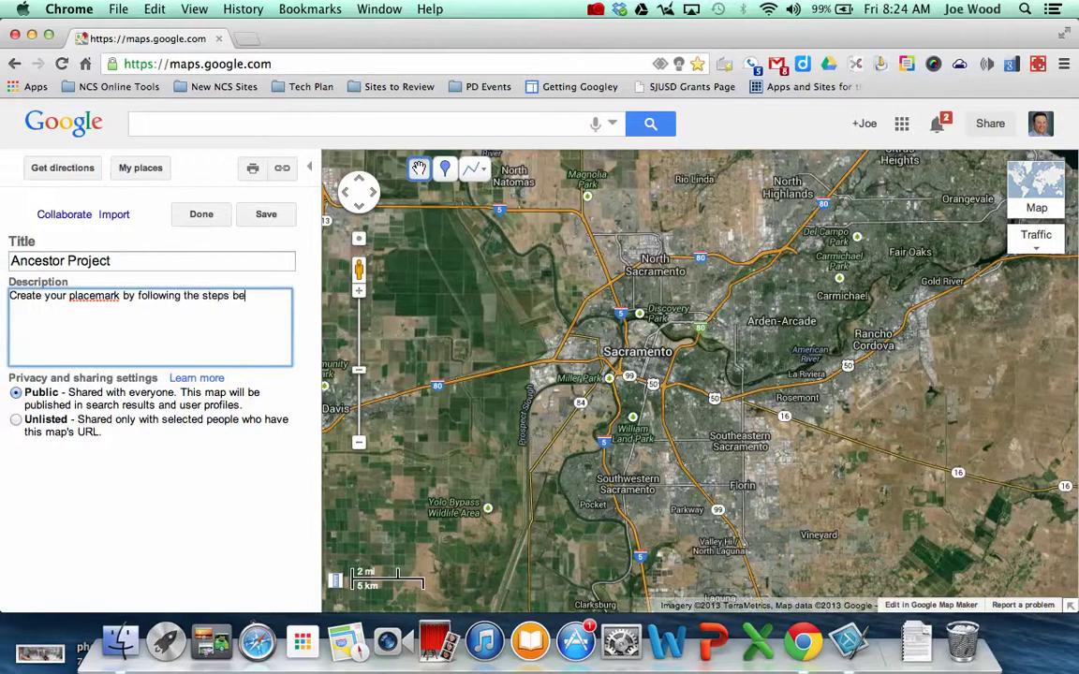
pyautogui.write('low. 1. Clickon the')
pyautogui.press('BackSpace')
pyautogui.press('BackSpace')
pyautogui.press('BackSpace')
pyautogui.press('BackSpace')
pyautogui.press('BackSpace')
pyautogui.press('BackSpace')
pyautogui.press('BackSpace')
pyautogui.write('on the placema')
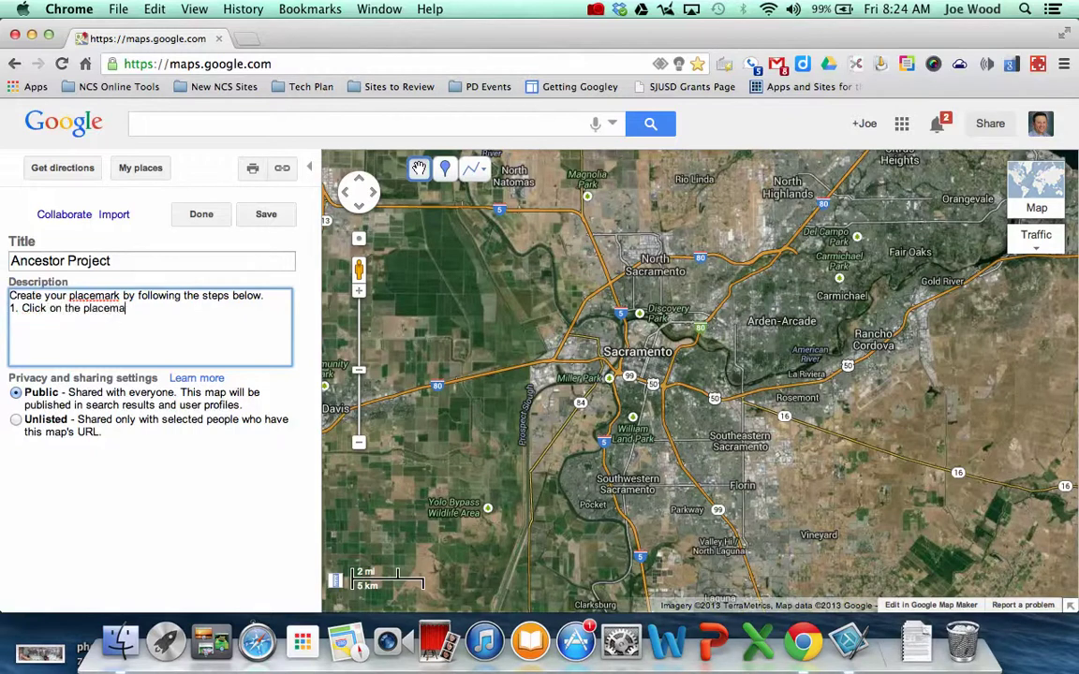
pyautogui.write('rk icon.')
# - Continue the map description with the lines "2. Add text." and "3. Add a photo"
pyautogui.press('Return')
pyautogui.write('2. Add test')
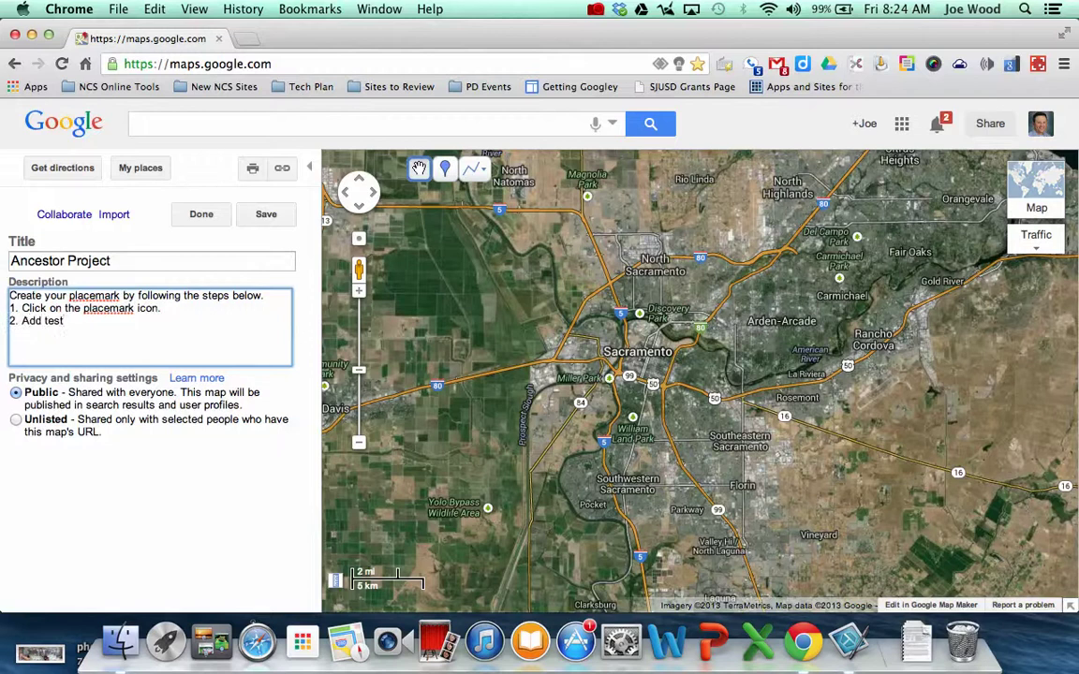
pyautogui.press('BackSpace')
pyautogui.press('BackSpace')
pyautogui.write('xt.')
pyautogui.press('Return')
pyautogui.write('3. Add a p')
pyautogui.write('hoot')
pyautogui.press('BackSpace')
pyautogui.press('BackSpace')
pyautogui.write('to')
# - Place a placemark just northwest of Sacramento, title it "Hometown -" followed by the person's full name, and give it a yellow marker icon
pyautogui.click(447, 169)
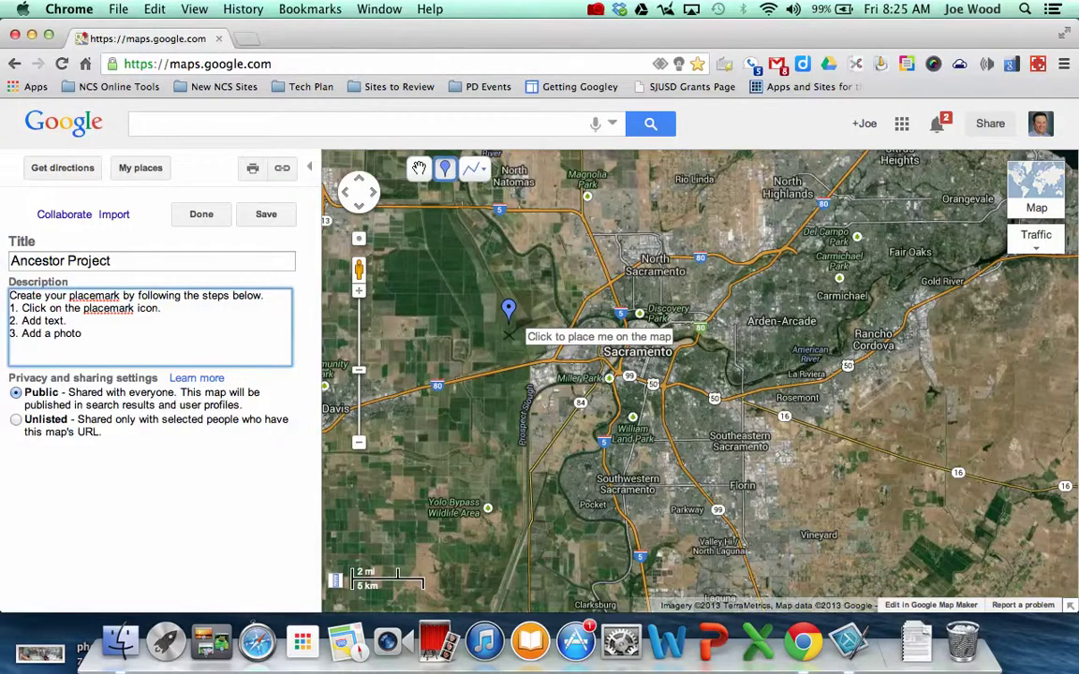
pyautogui.click(508, 329)
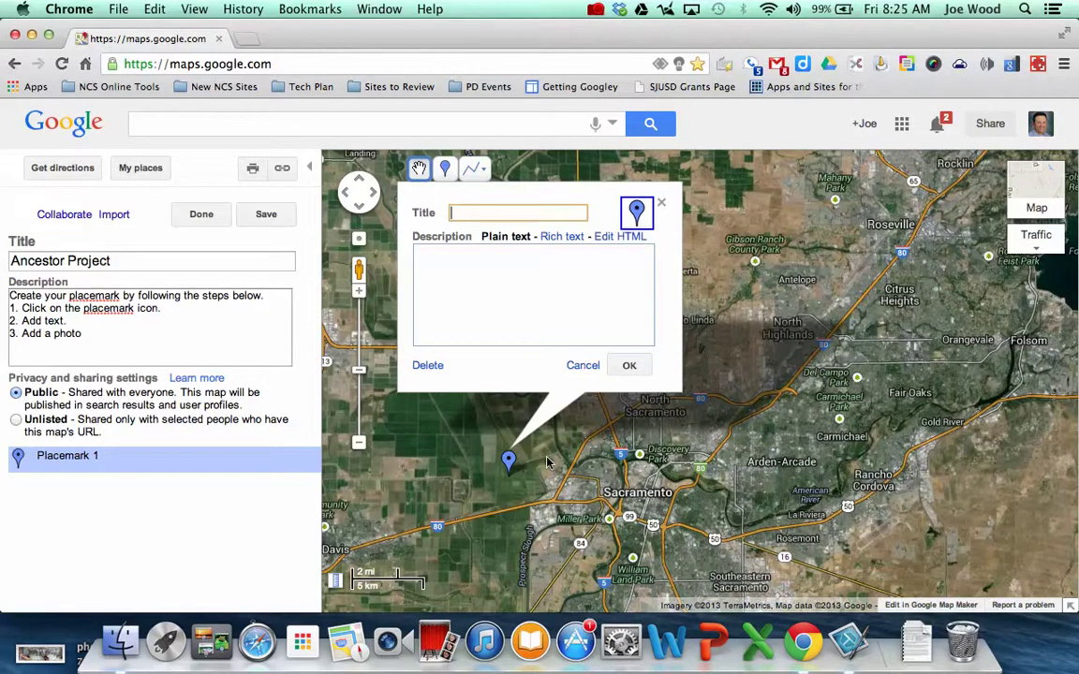
pyautogui.write('Home ')
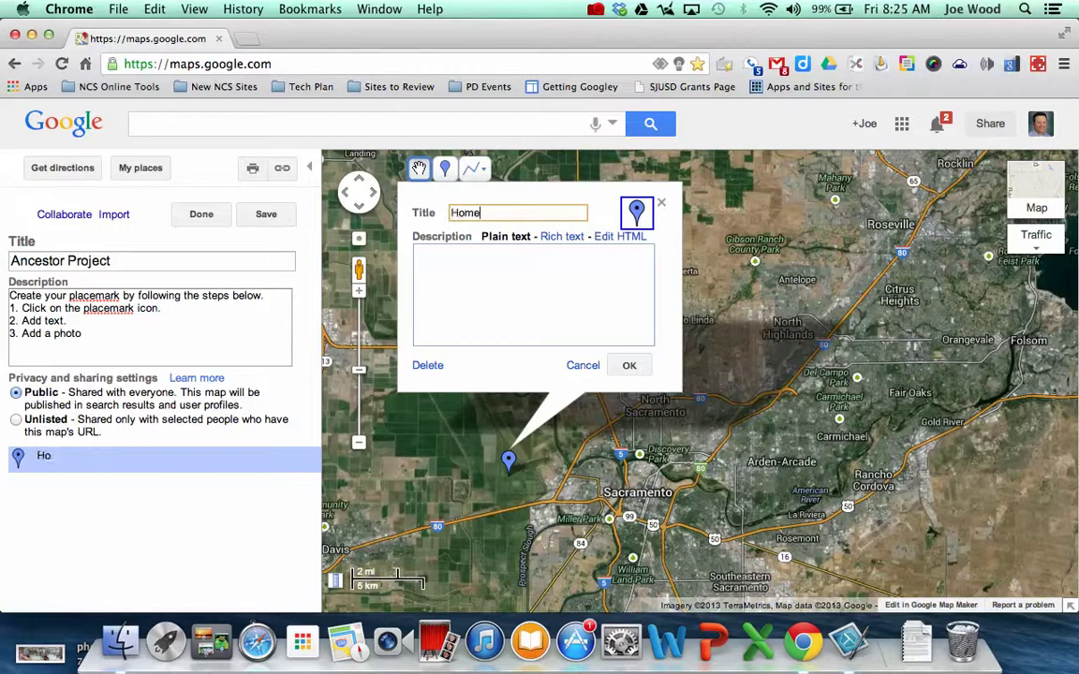
pyautogui.write('town - Joe Wood')
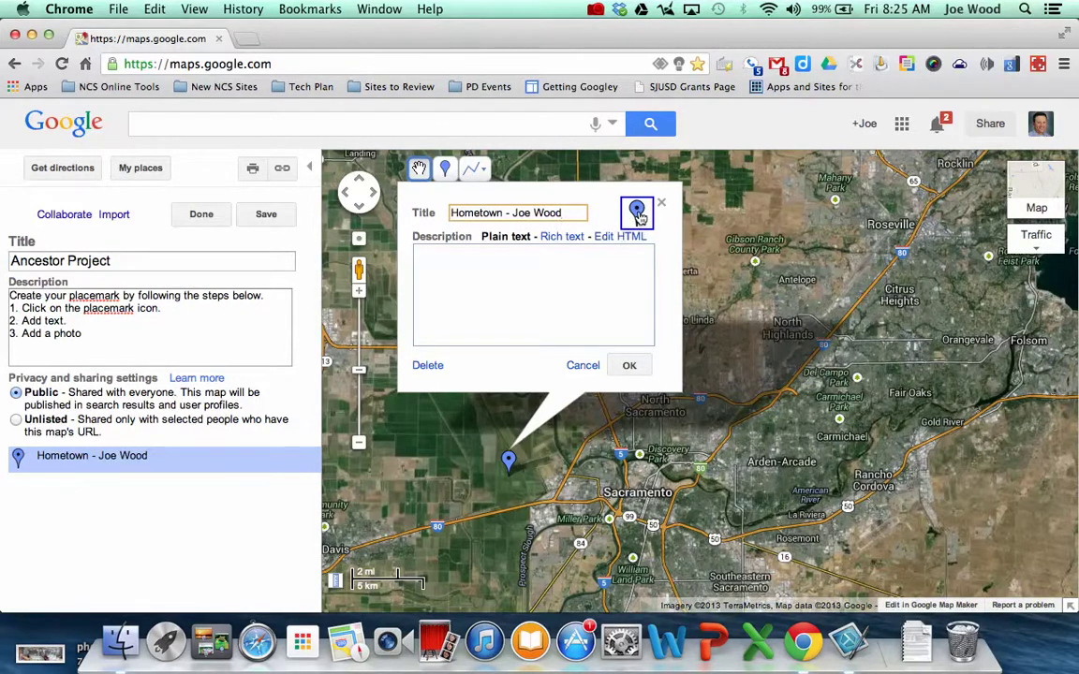
pyautogui.click(638, 216)
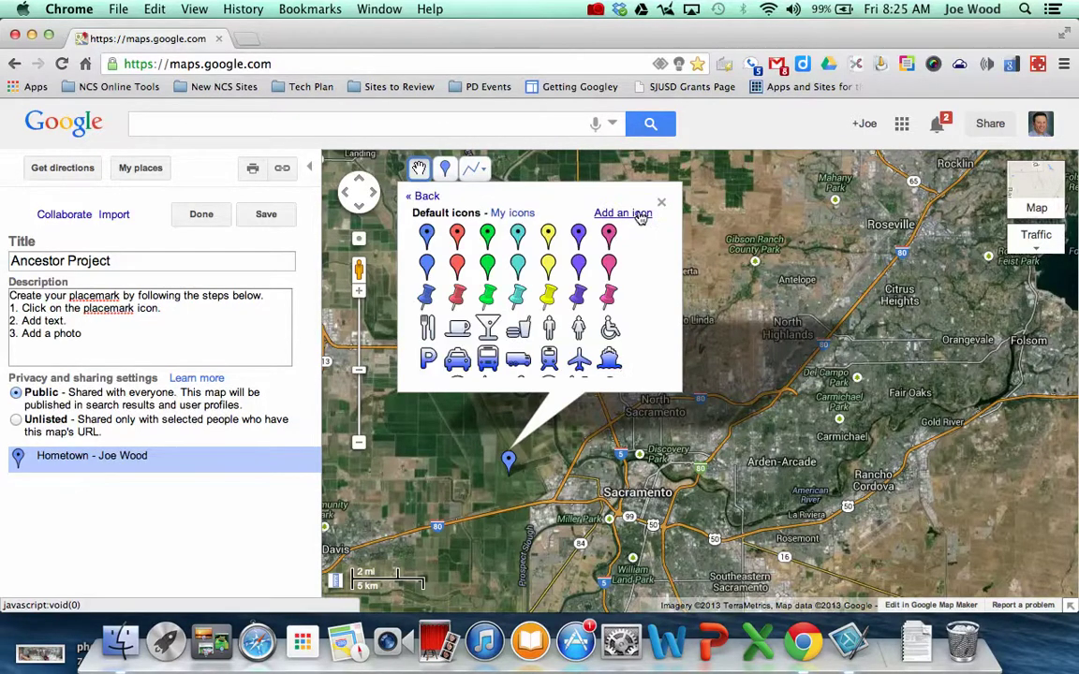
pyautogui.click(548, 239)
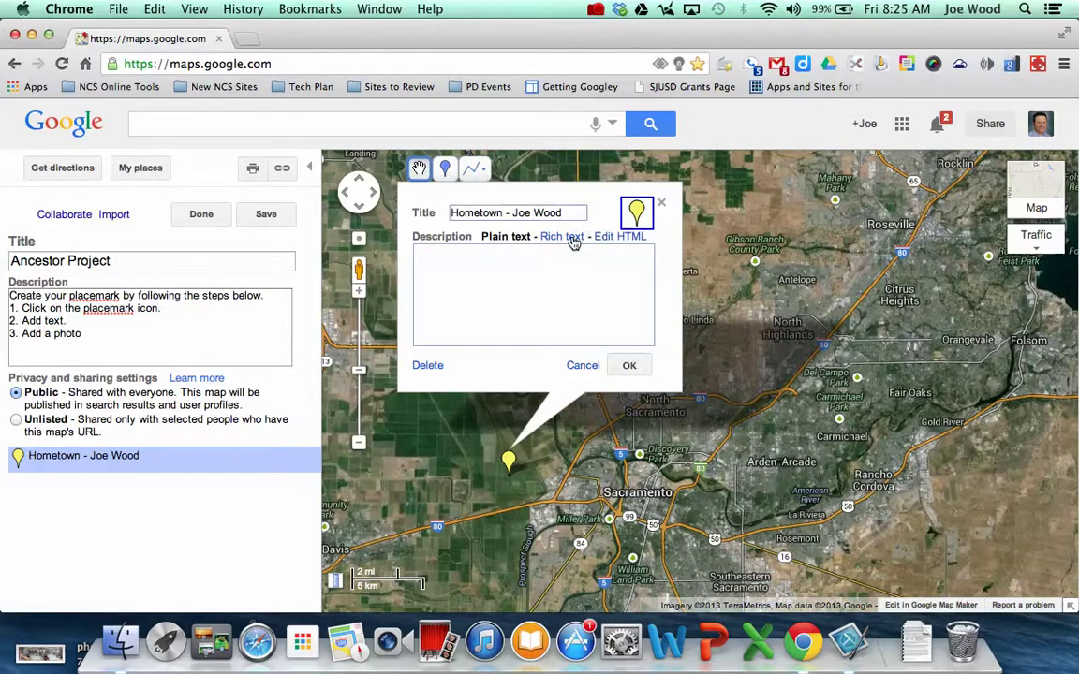
# - Enter "This was my hometown..." as the placemark's rich text description and check the option for inserting an image by URL
pyautogui.click(574, 238)
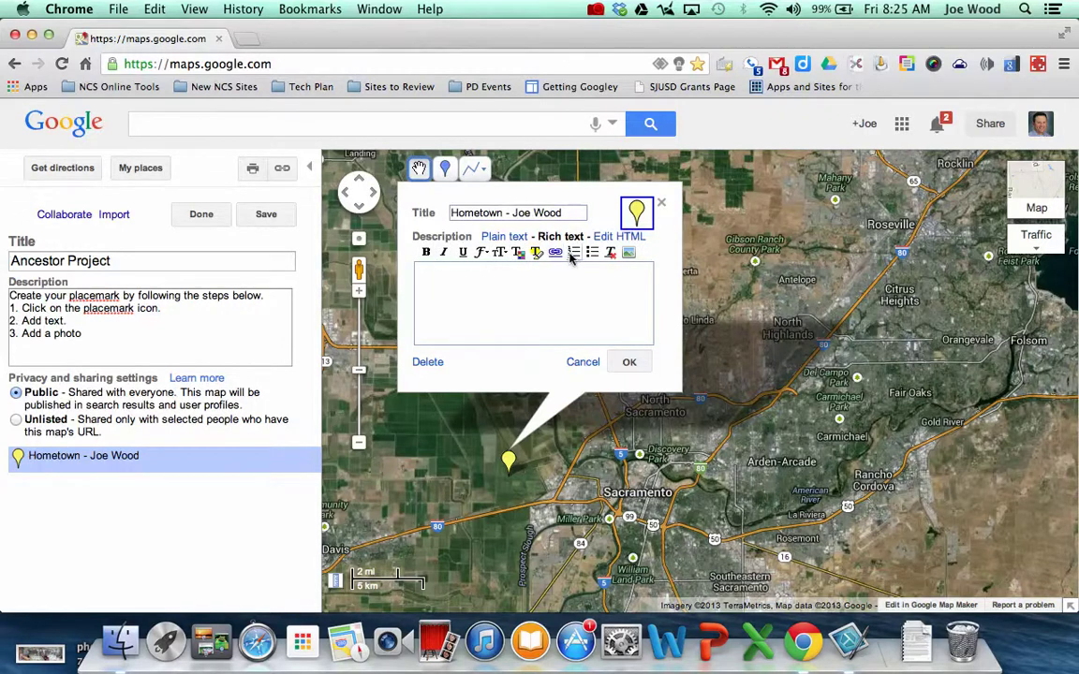
pyautogui.click(479, 282)
pyautogui.write('Thsi was')
pyautogui.press('BackSpace')
pyautogui.press('BackSpace')
pyautogui.press('BackSpace')
pyautogui.press('BackSpace')
pyautogui.press('BackSpace')
pyautogui.press('BackSpace')
pyautogui.write('is was my own')
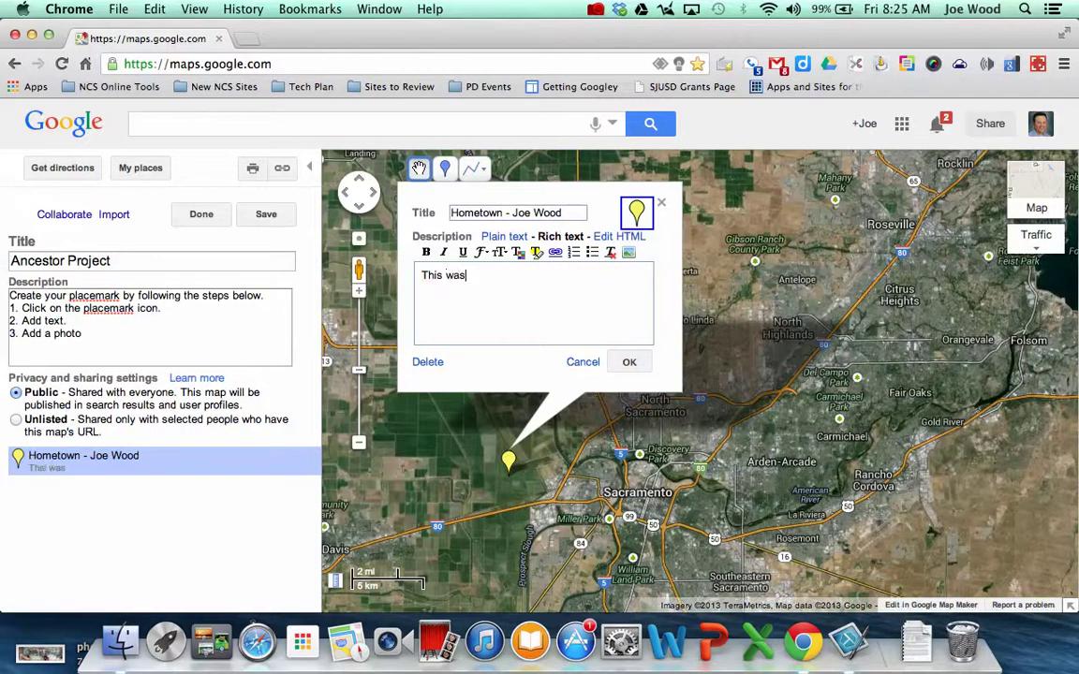
pyautogui.press('BackSpace')
pyautogui.press('BackSpace')
pyautogui.press('BackSpace')
pyautogui.write('how')
pyautogui.press('BackSpace')
pyautogui.press('BackSpace')
pyautogui.write('one')
pyautogui.press('BackSpace')
pyautogui.press('BackSpace')
pyautogui.write('me tow')
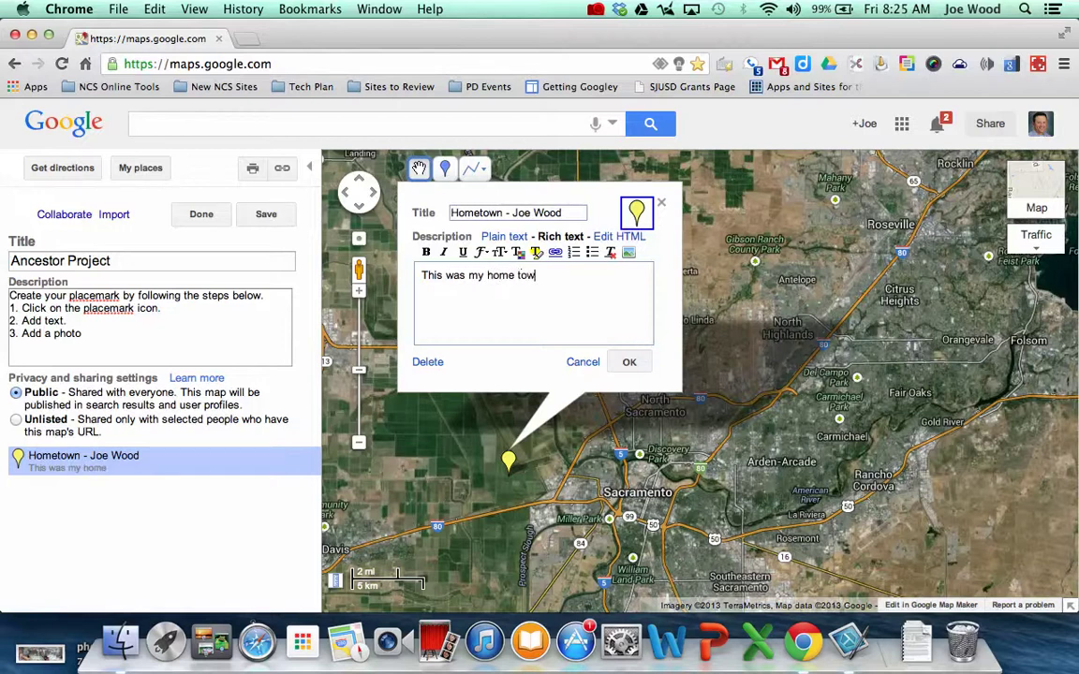
pyautogui.press('BackSpace')
pyautogui.press('BackSpace')
pyautogui.press('BackSpace')
pyautogui.press('BackSpace')
pyautogui.write('town...')
pyautogui.click(629, 253)
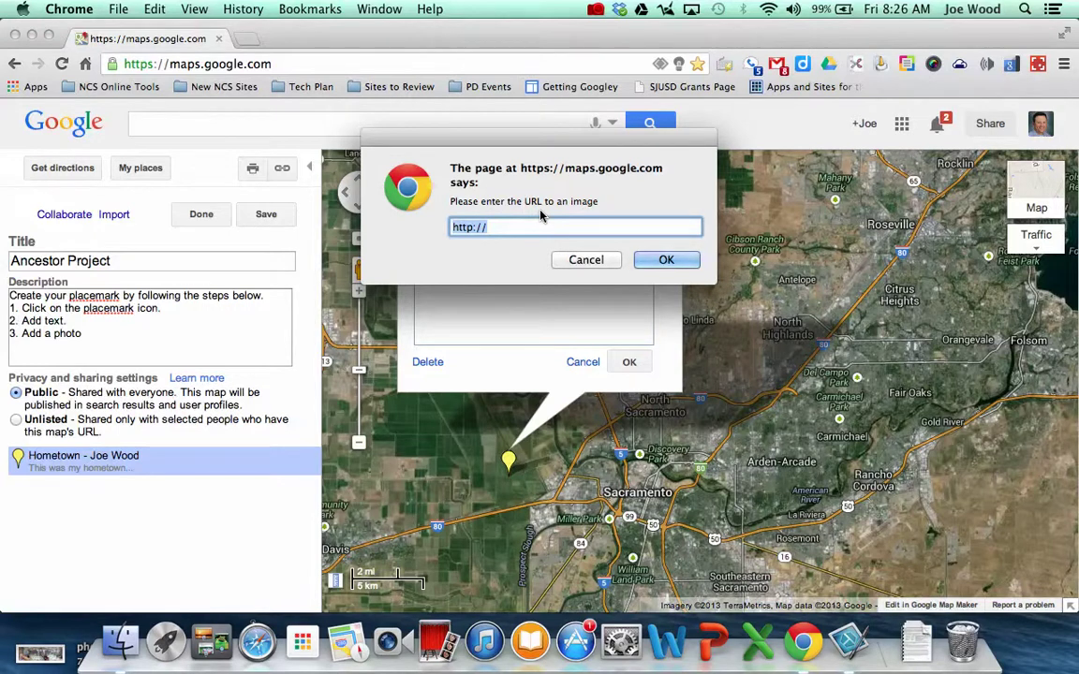
pyautogui.click(662, 260)
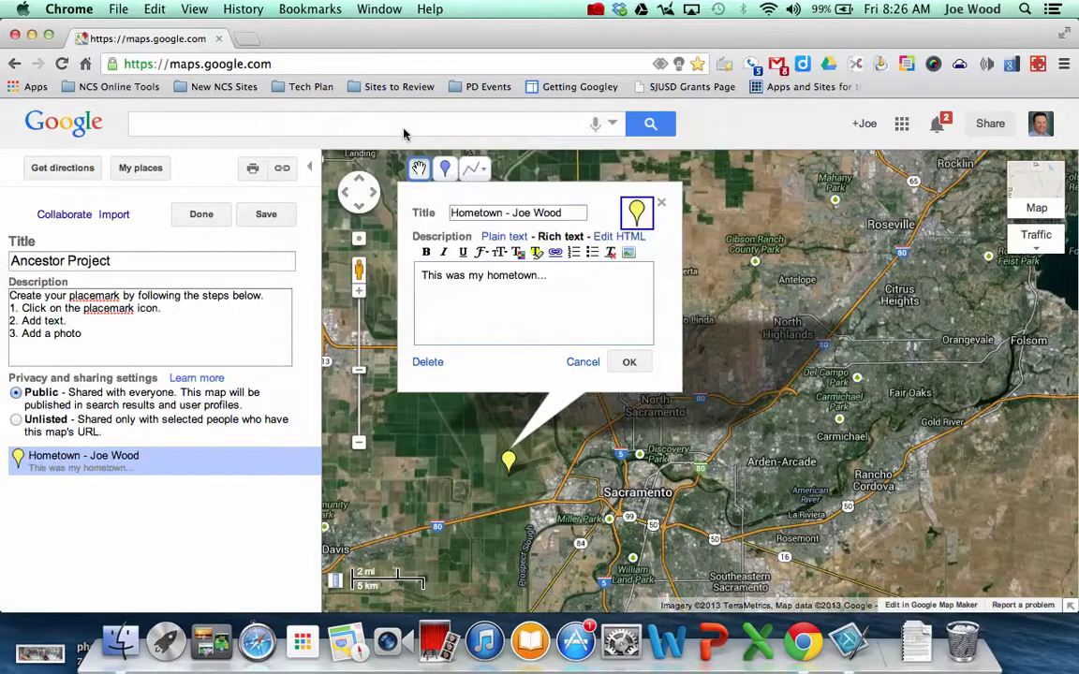
# - Search the web in a new tab for "creative common search" and open the CC Search site
pyautogui.click(245, 38)
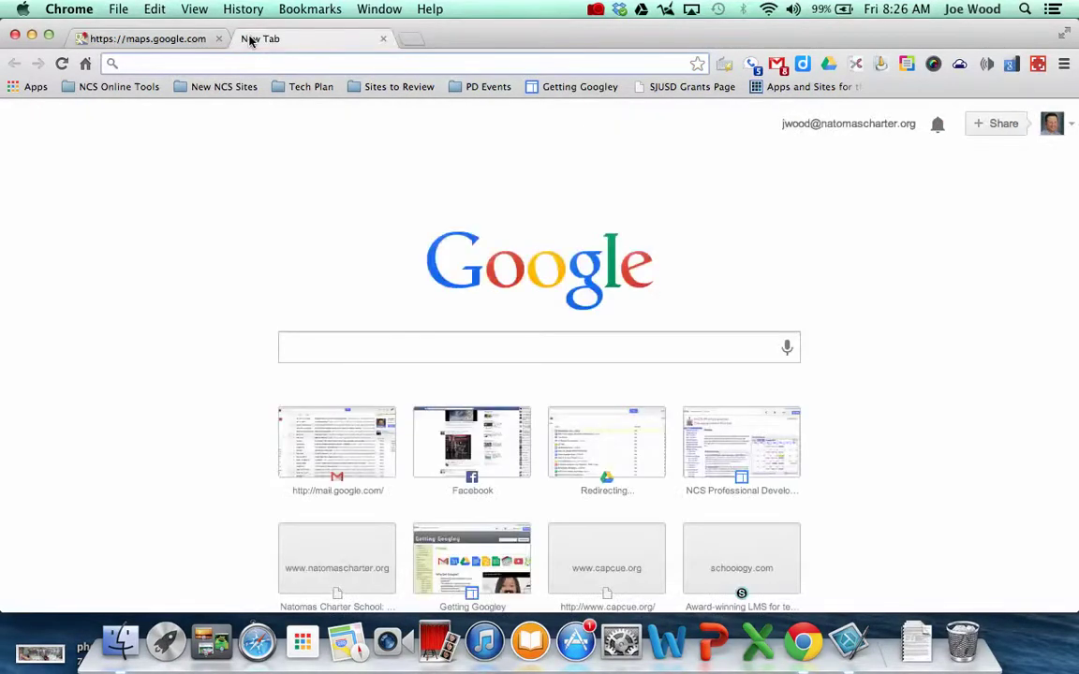
pyautogui.write('creativ')
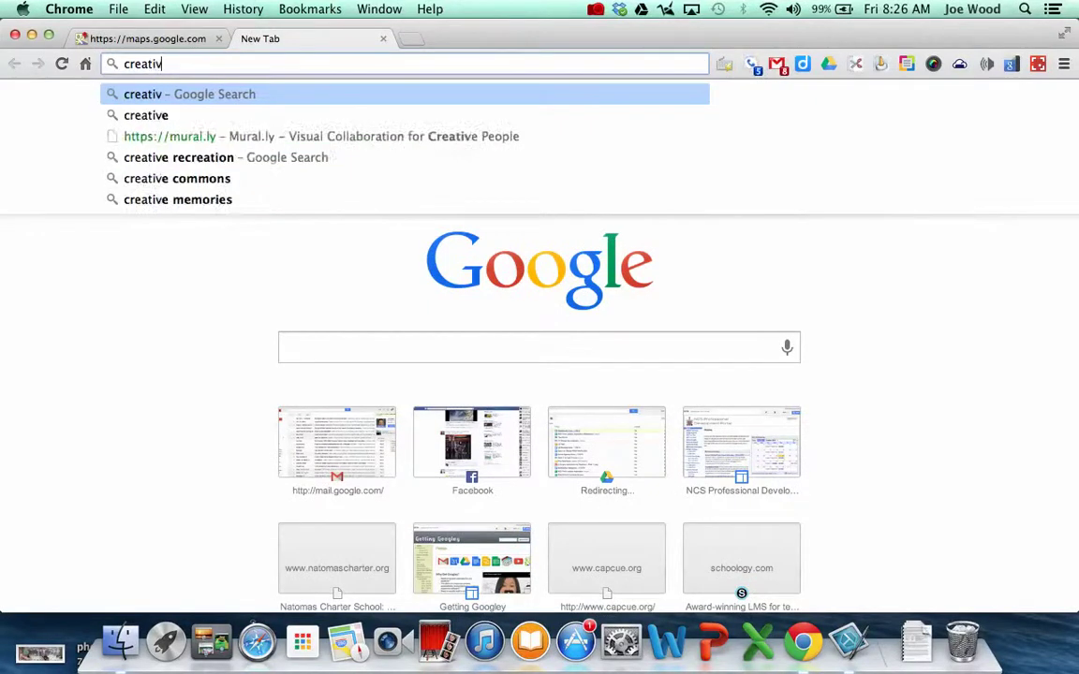
pyautogui.write('e common sea')
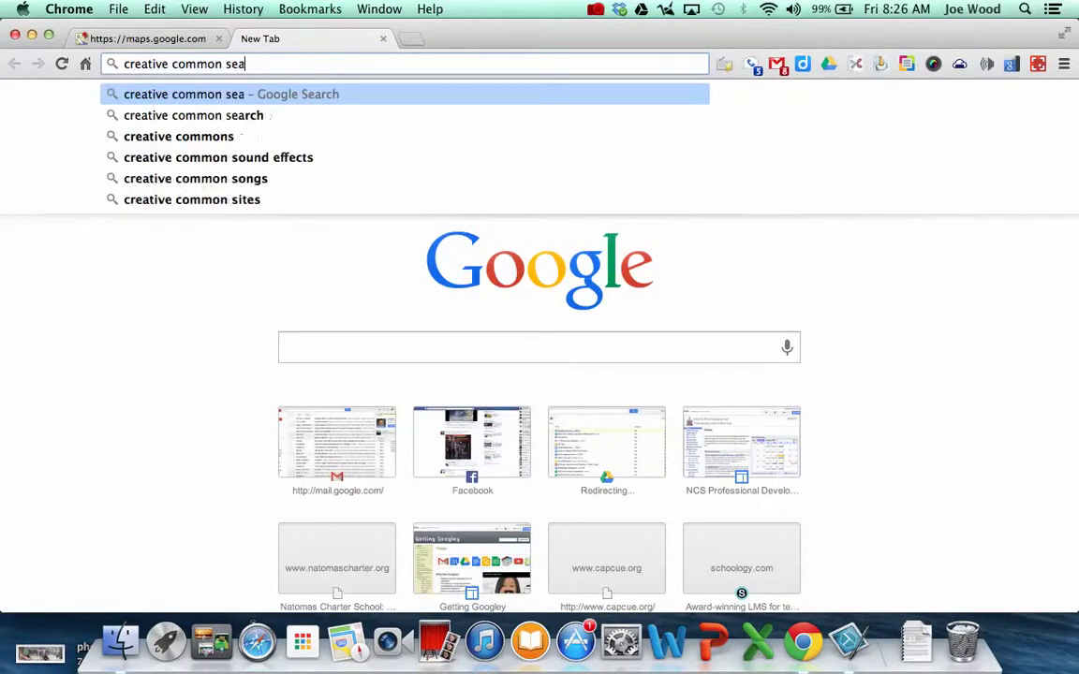
pyautogui.write('rch')
pyautogui.press('Return')
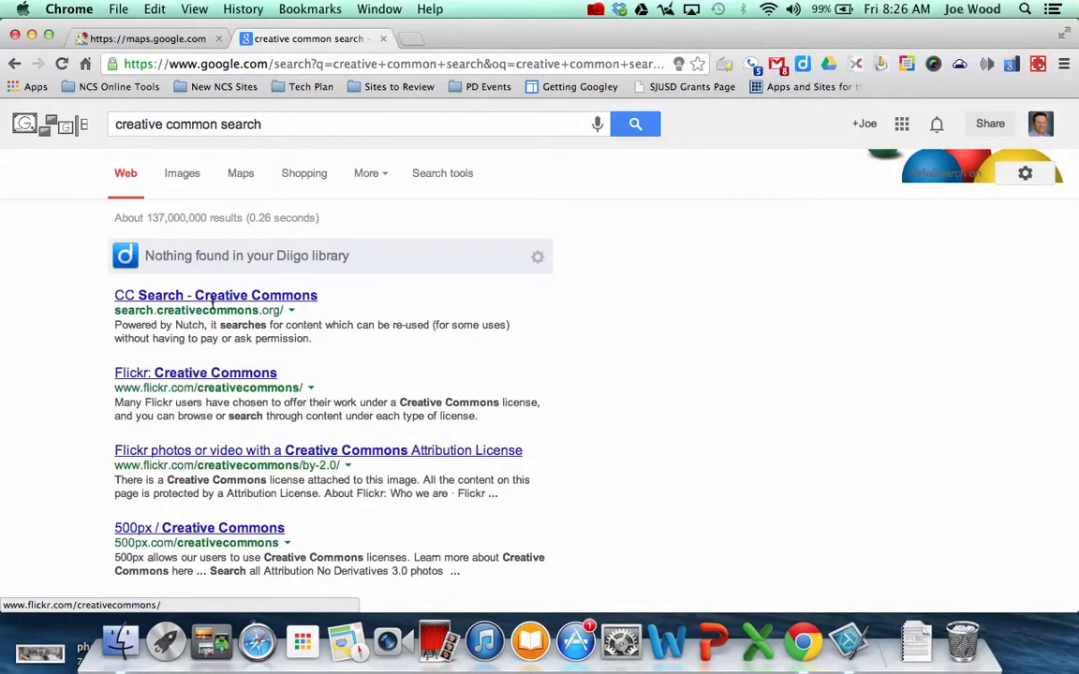
pyautogui.click(213, 298)
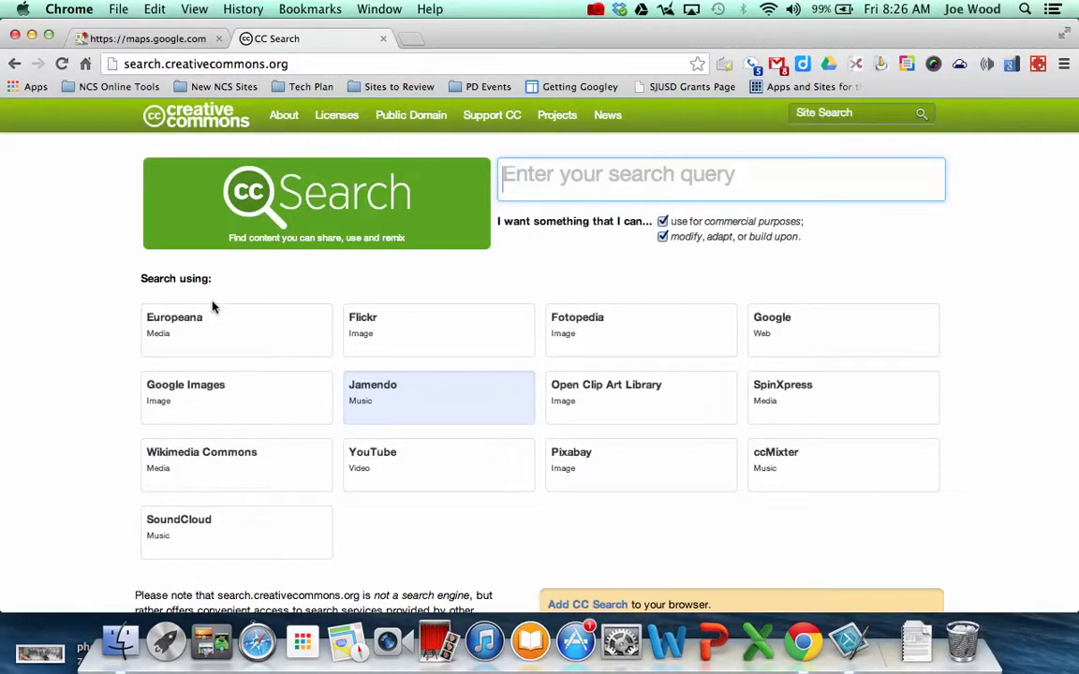
# - Search Flickr for "Sacramento" through CC Search
pyautogui.click(379, 337)
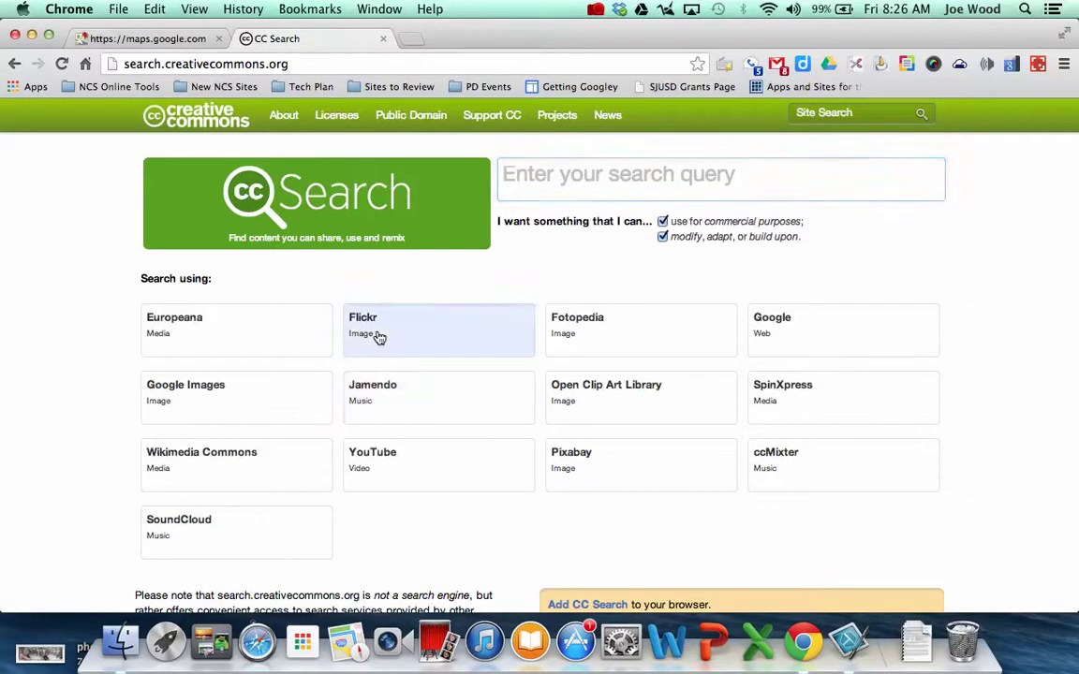
pyautogui.click(621, 190)
pyautogui.write('Sacramen')
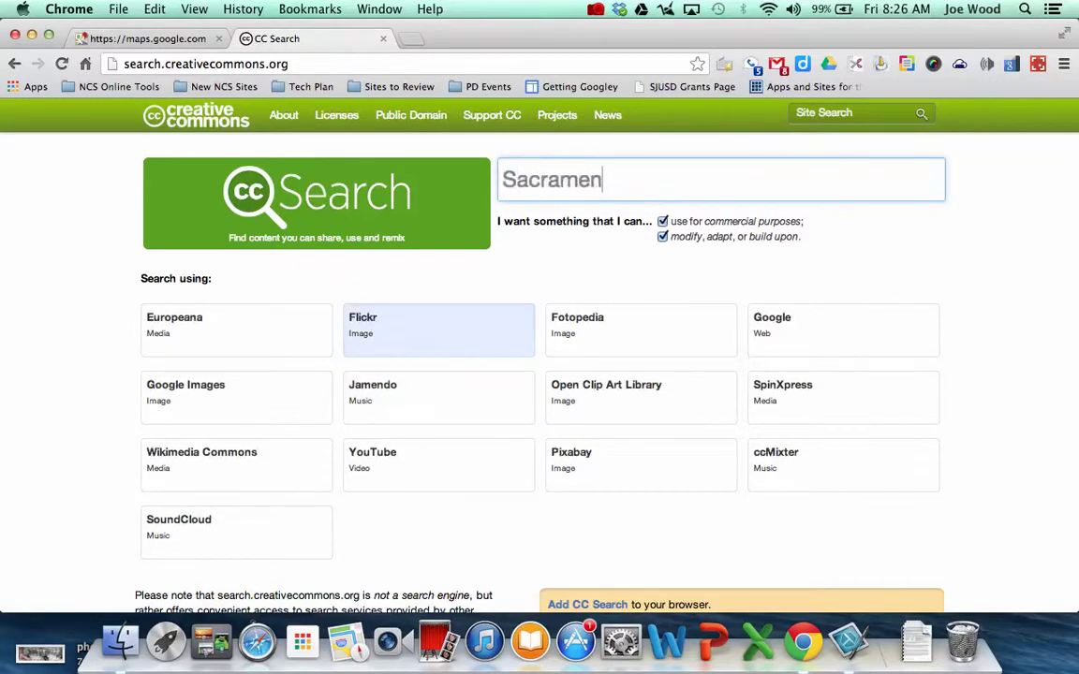
pyautogui.write('to')
pyautogui.press('Return')
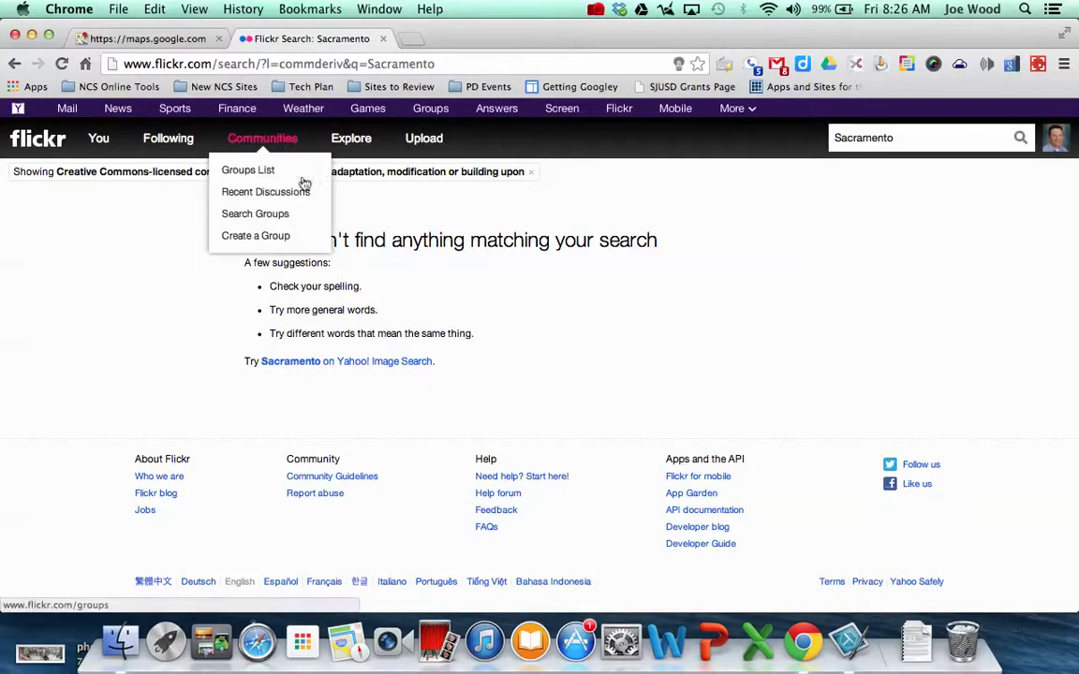
# - Return to CC Search, remove the commercial-use requirement, and repeat the Flickr search for "Sacramento"
pyautogui.click(13, 64)
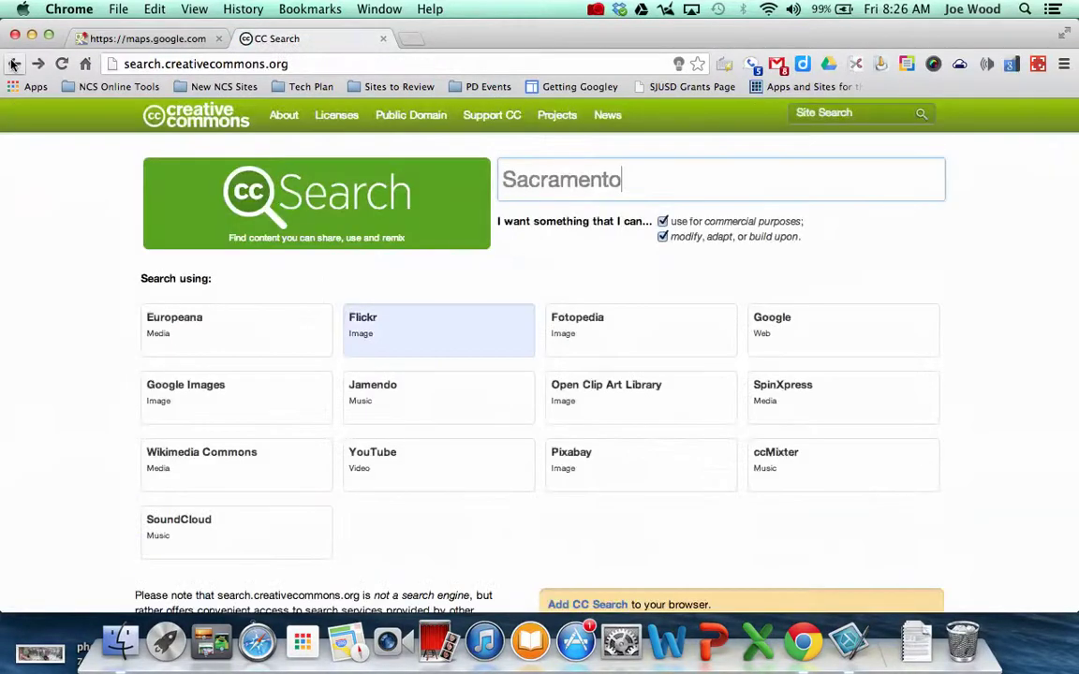
pyautogui.click(662, 222)
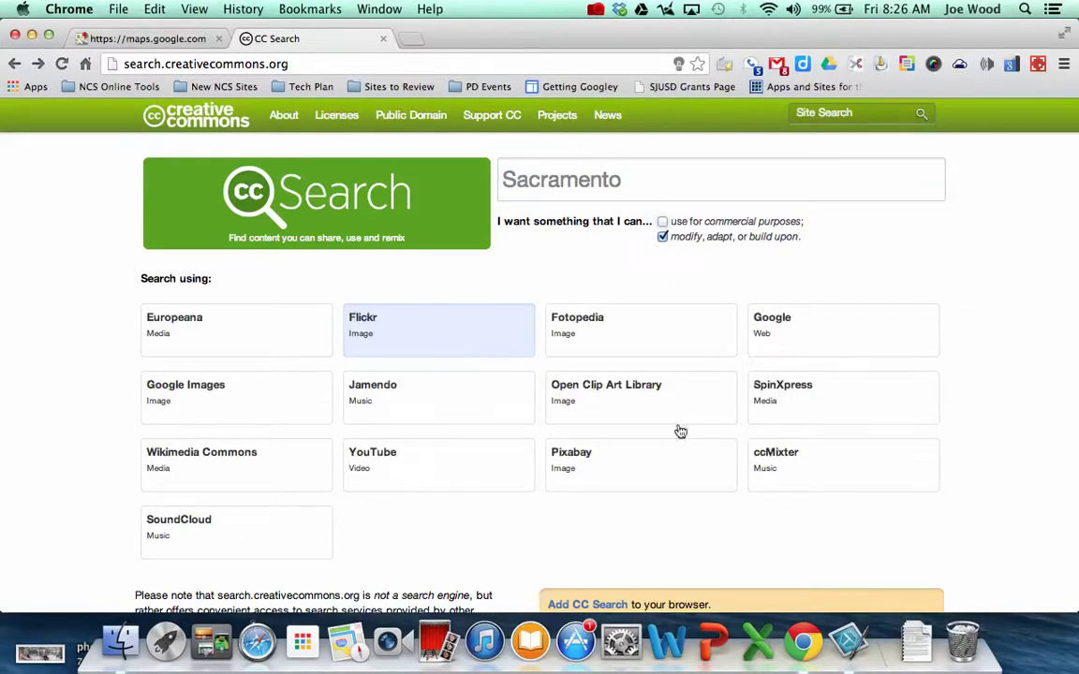
pyautogui.scroll(-3, 682, 433)
pyautogui.scroll(3, 686, 435)
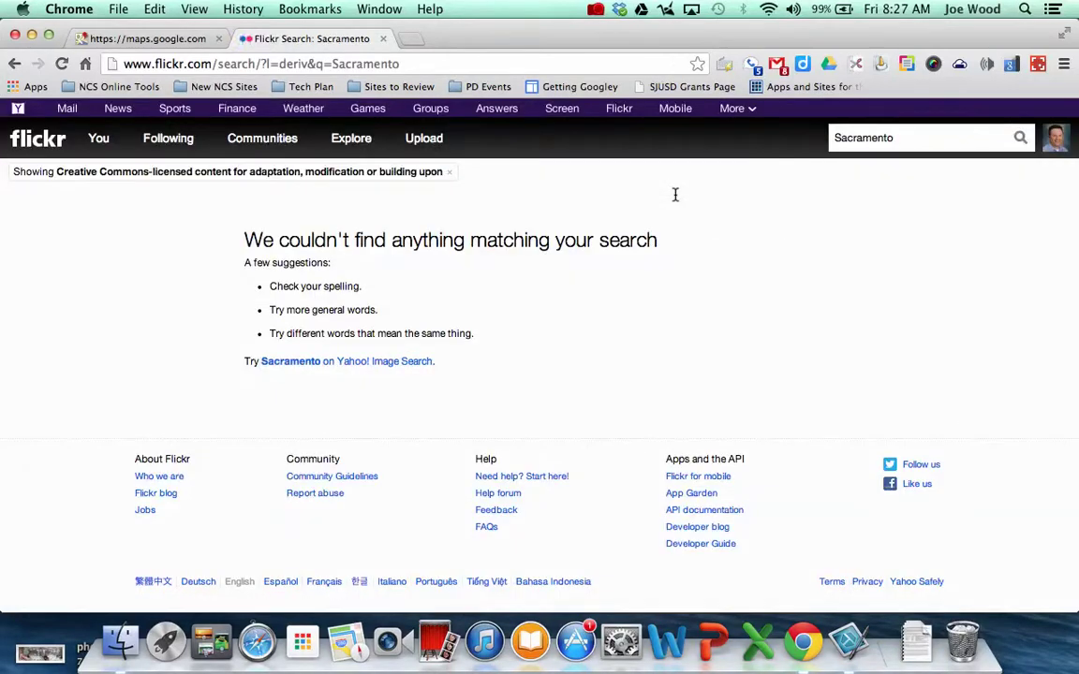
# - Run the "Sacramento" query from CC Search in Google, show image results, and preview the first photo of the bridge with towers
pyautogui.click(14, 63)
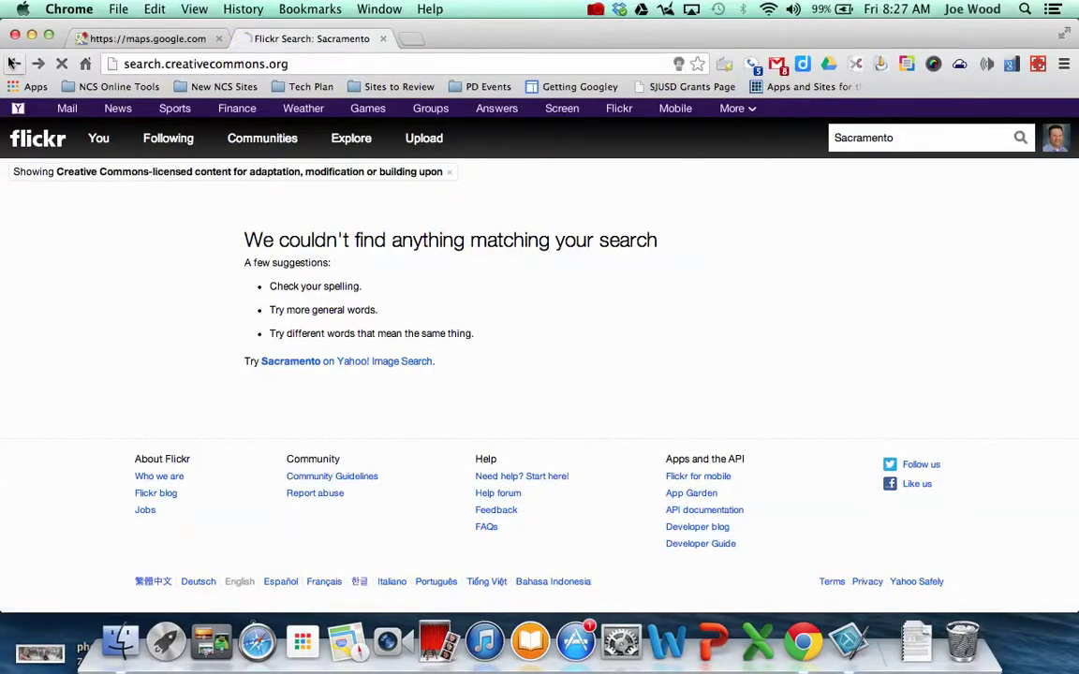
pyautogui.click(806, 344)
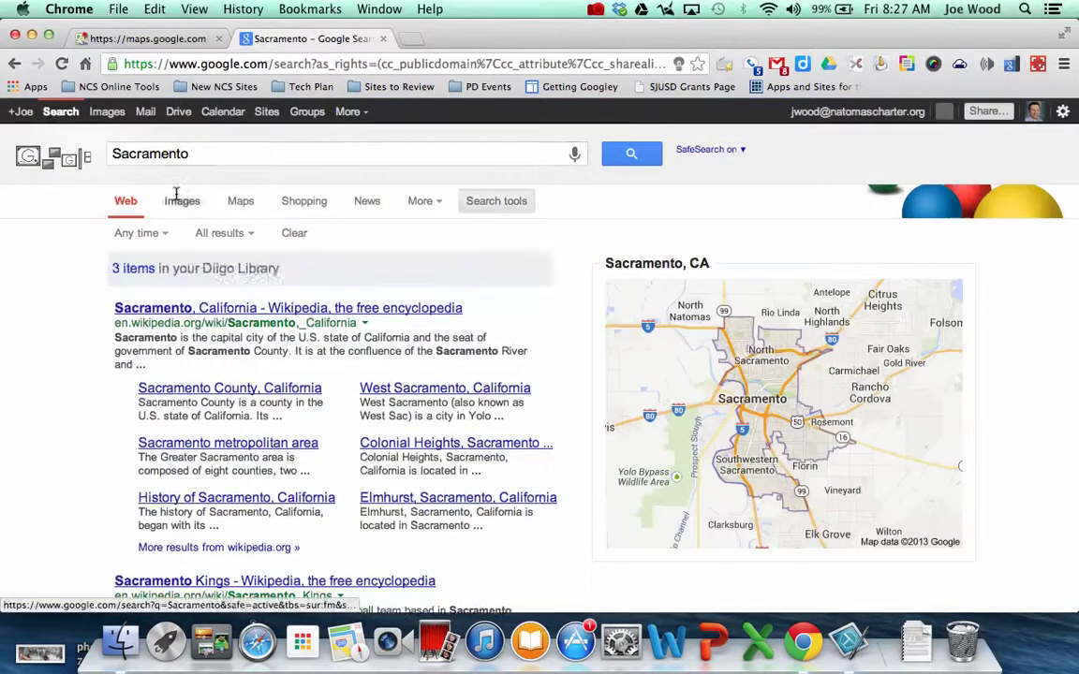
pyautogui.click(178, 203)
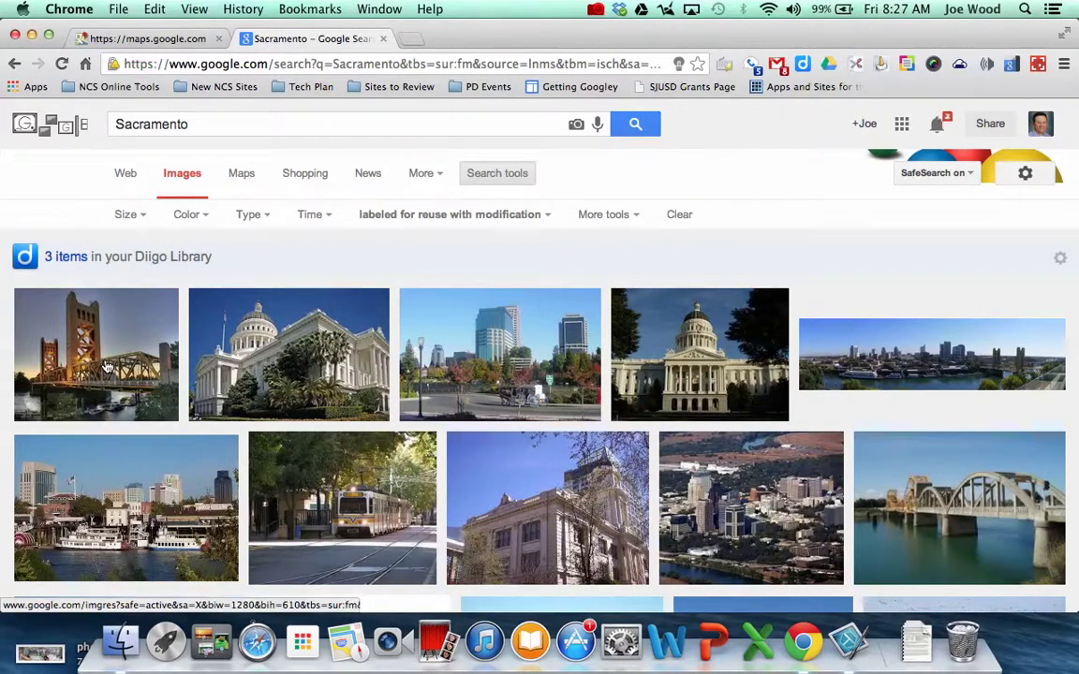
pyautogui.click(106, 366)
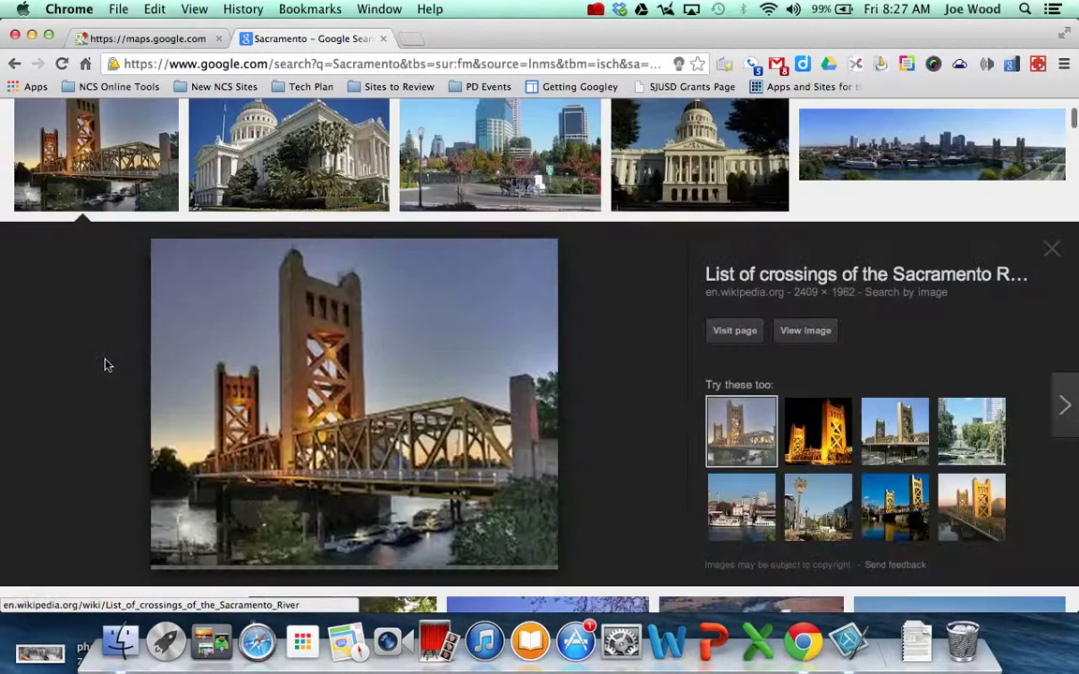
# - Open the Tower Bridge photo at full size, copy its image address, and return to the map being edited
pyautogui.click(808, 332)
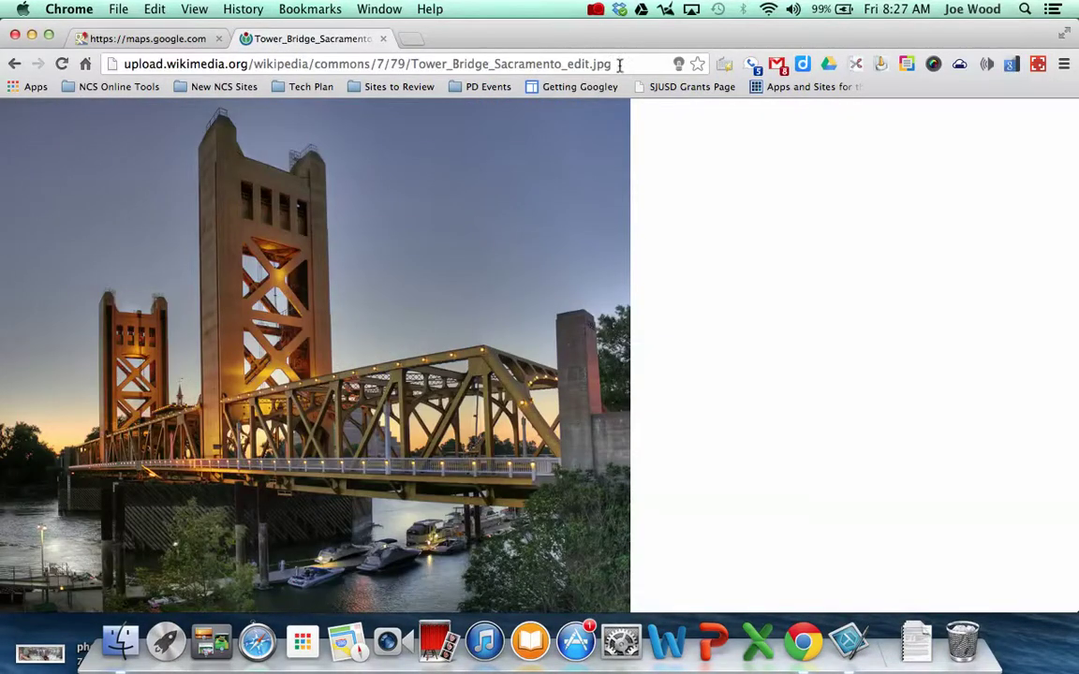
pyautogui.moveTo(619, 65); pyautogui.dragTo(113, 64)
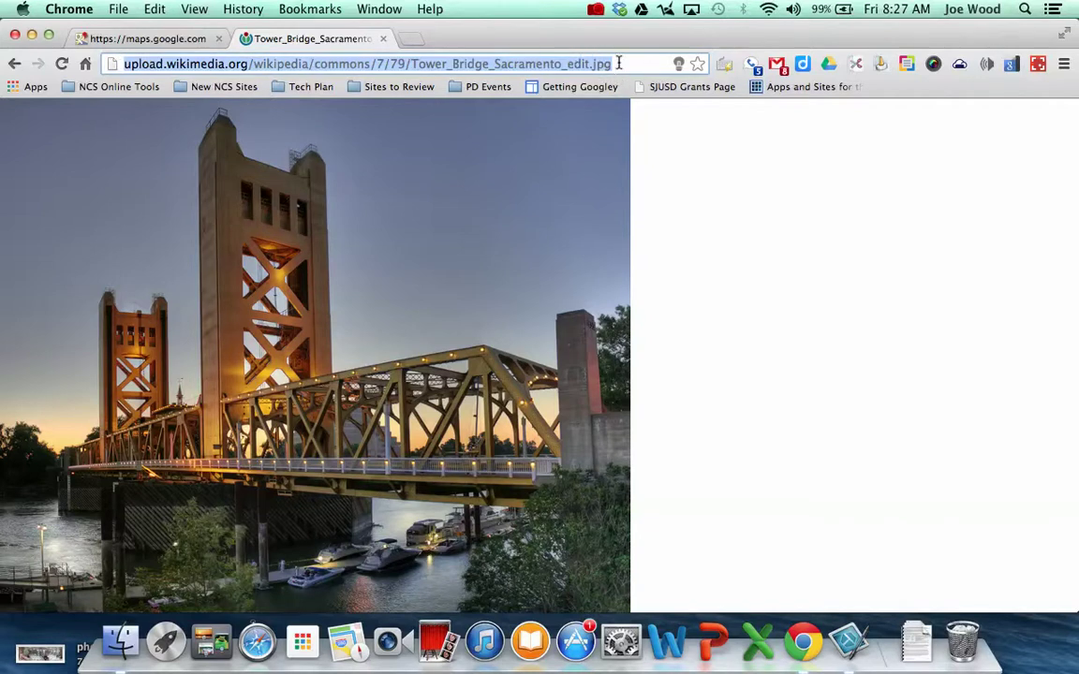
pyautogui.click(104, 44)
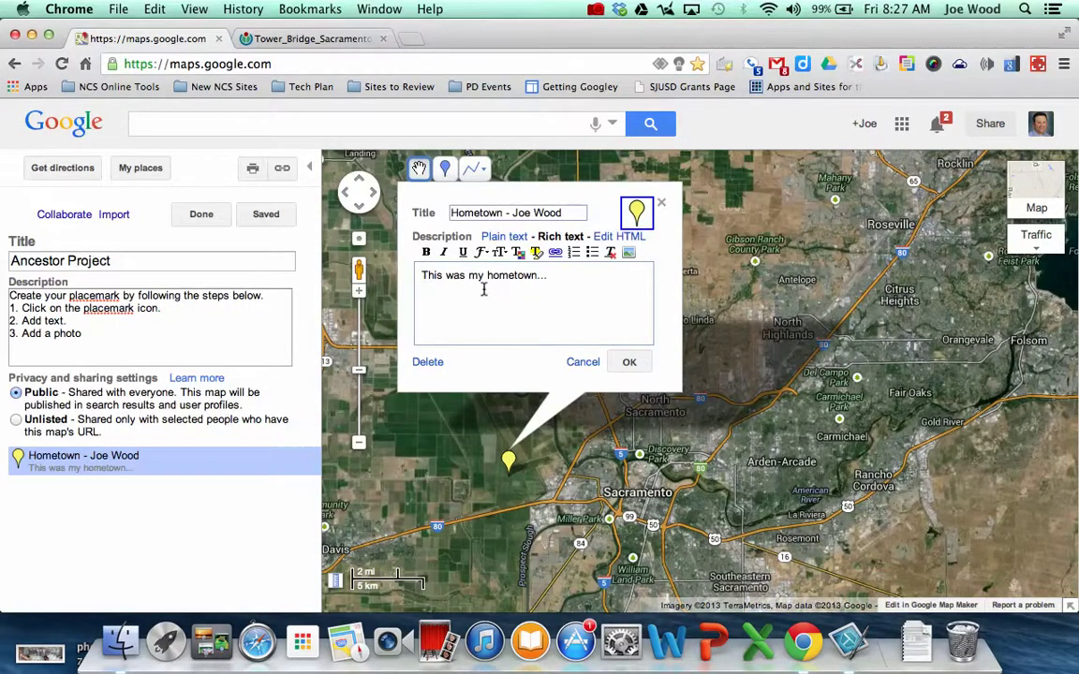
# - Insert the photo from the copied address above the text in the hometown placemark's description and accept the placemark
pyautogui.press('Return')
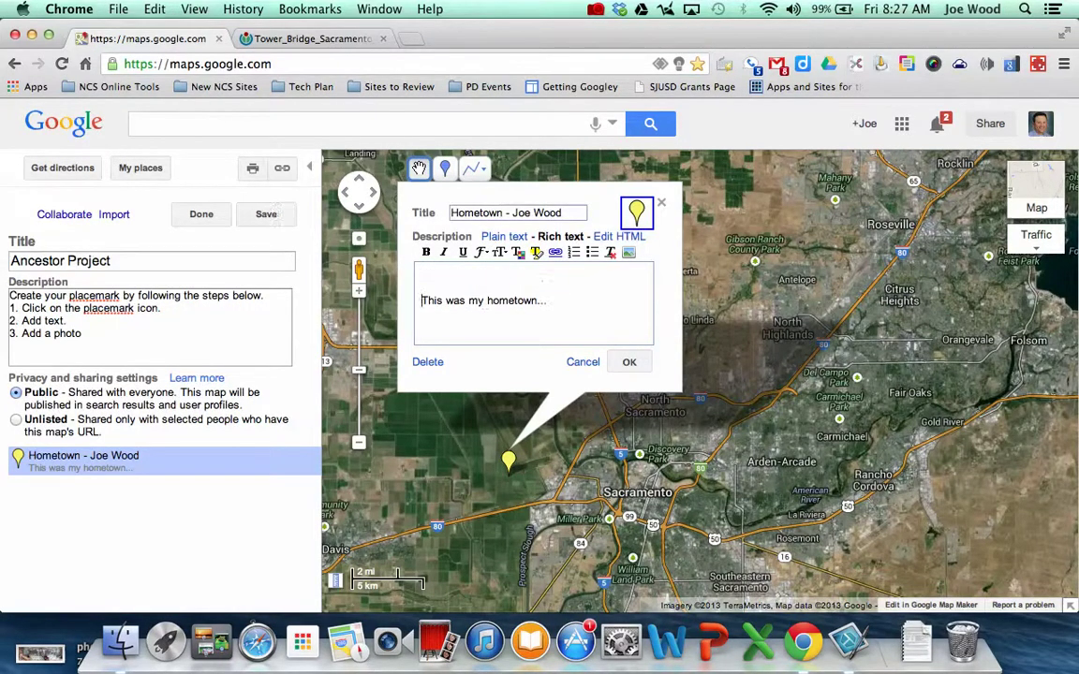
pyautogui.click(630, 253)
pyautogui.press('super+v')
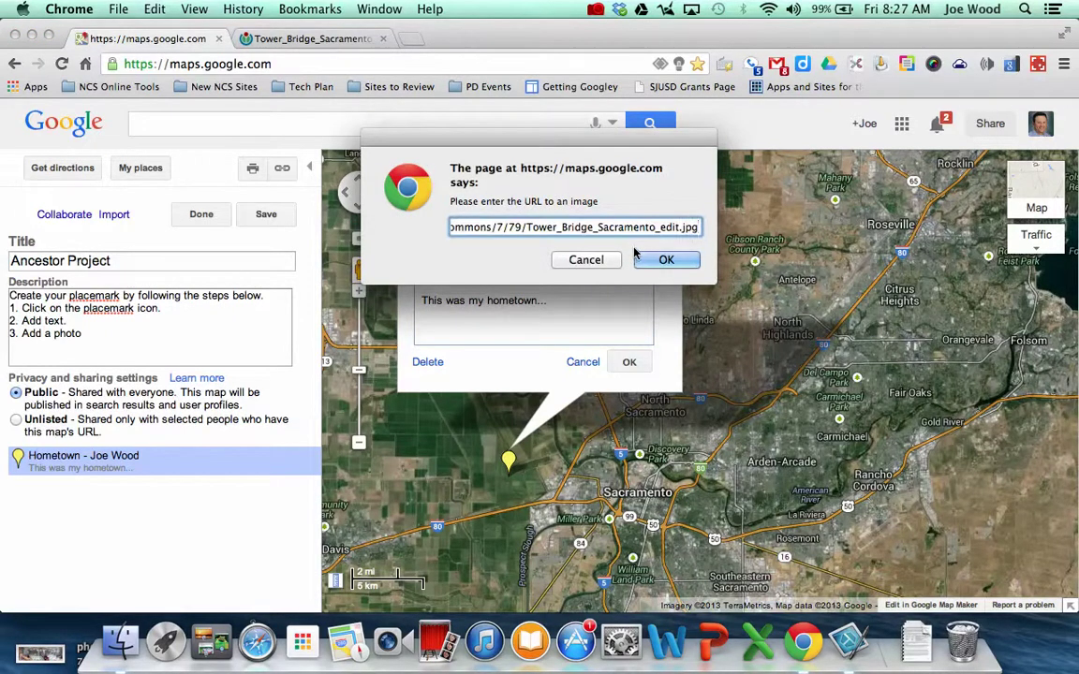
pyautogui.click(660, 261)
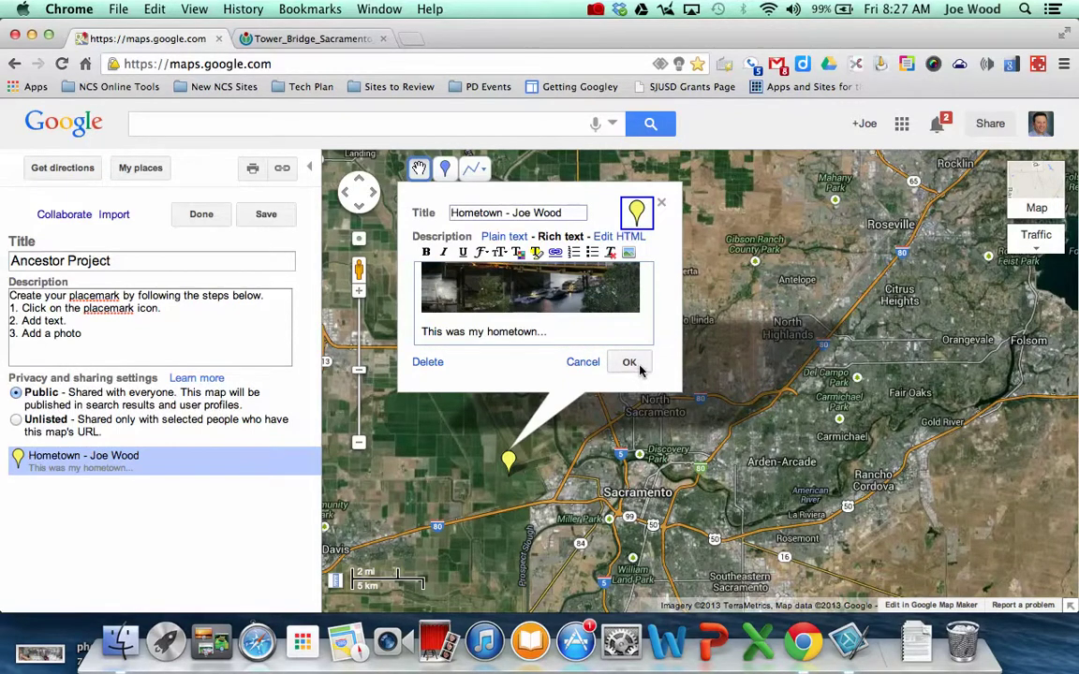
pyautogui.click(631, 364)
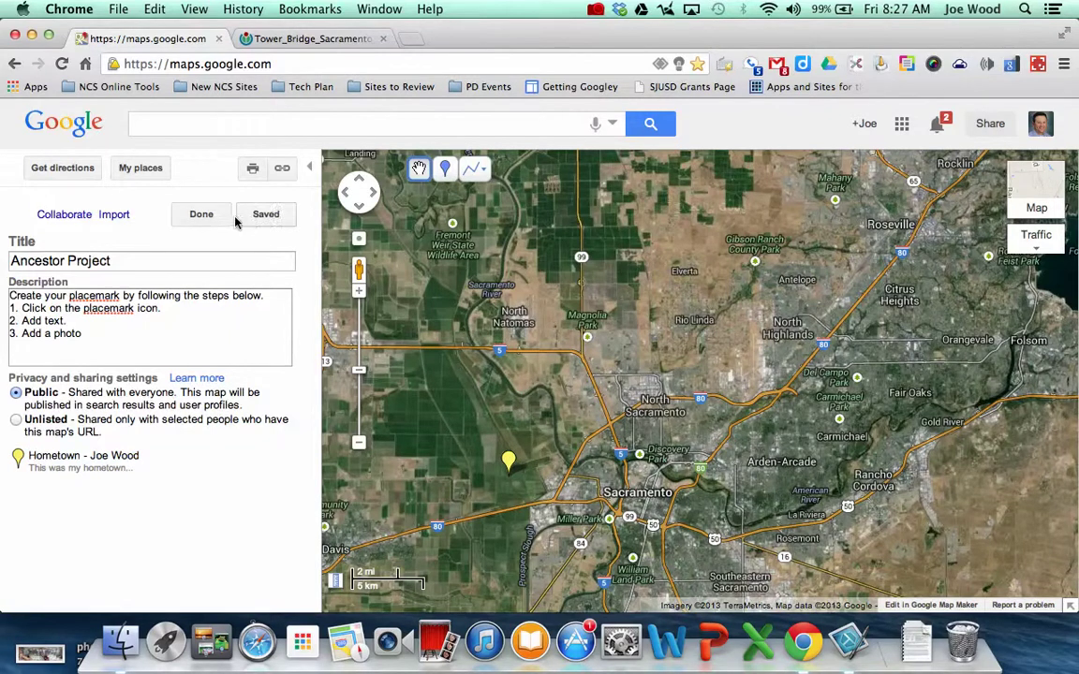
# - Finish editing the Ancestor Project map and check the hometown placemark and the map's sharing link
pyautogui.click(214, 217)
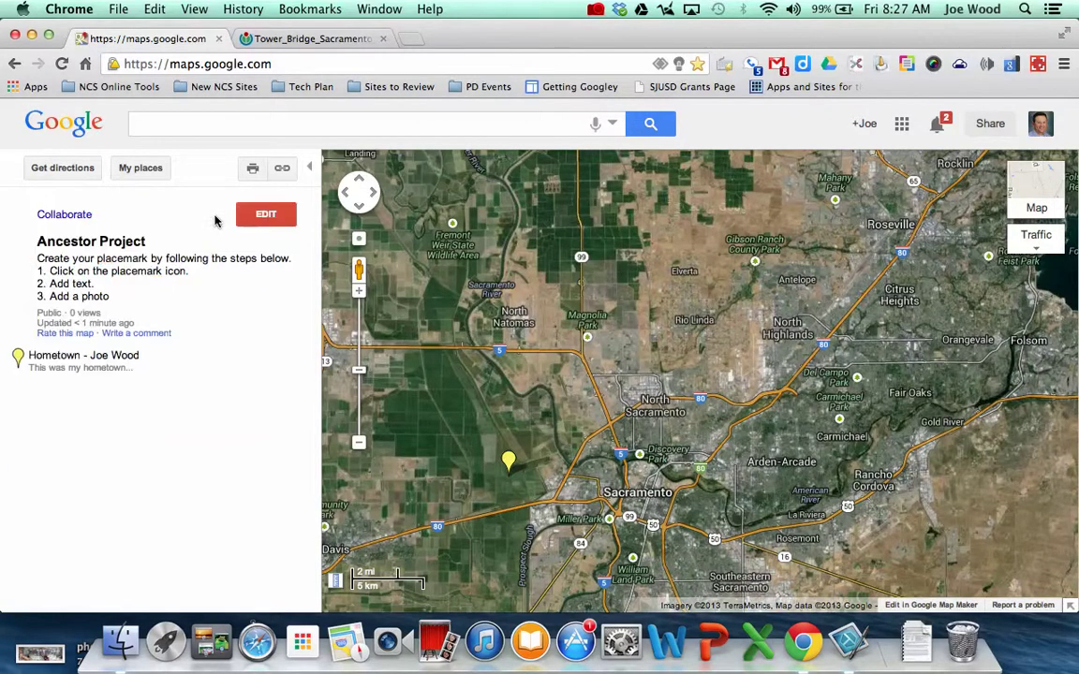
pyautogui.click(509, 461)
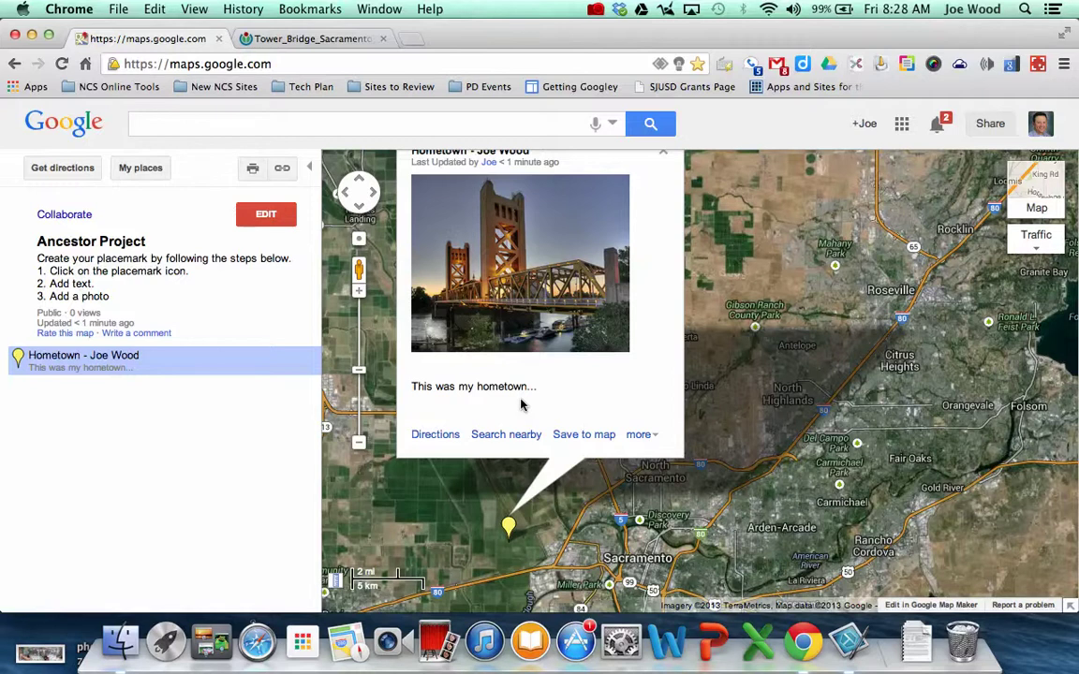
pyautogui.click(283, 170)
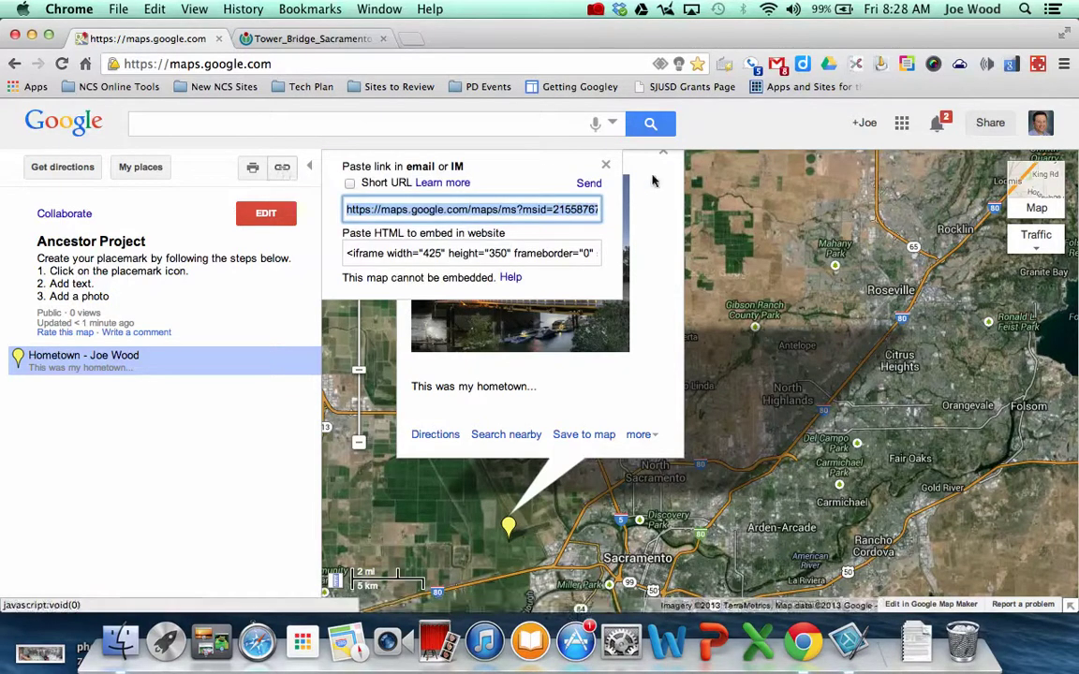
pyautogui.click(605, 164)
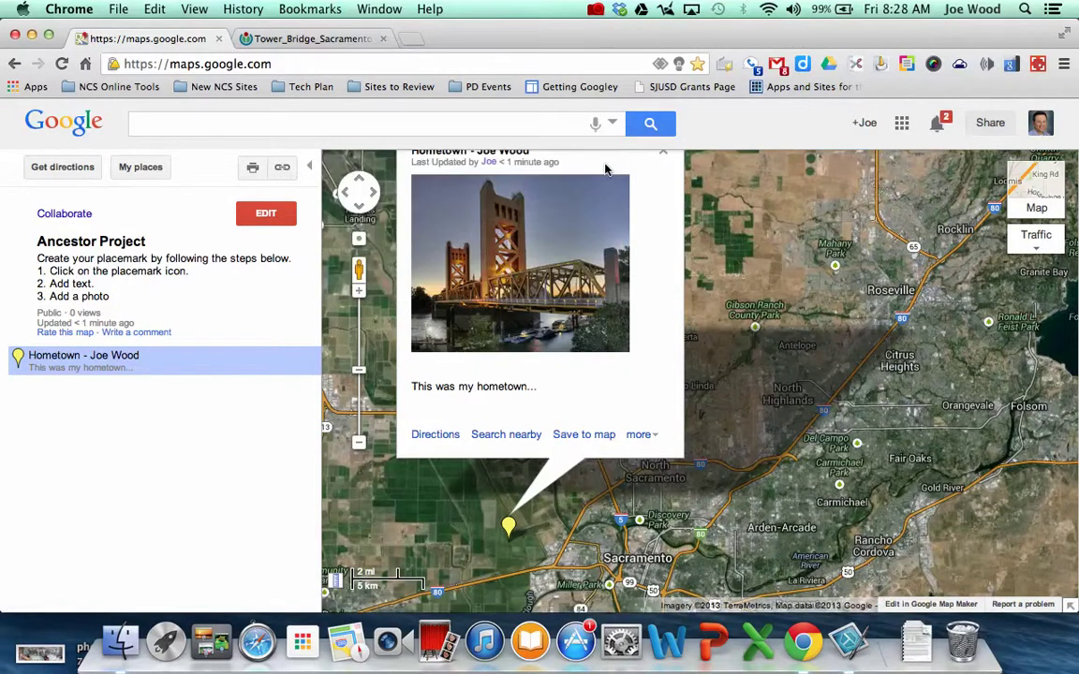
# - Allow anyone to edit the Ancestor Project map in its collaborator permissions
pyautogui.click(65, 215)
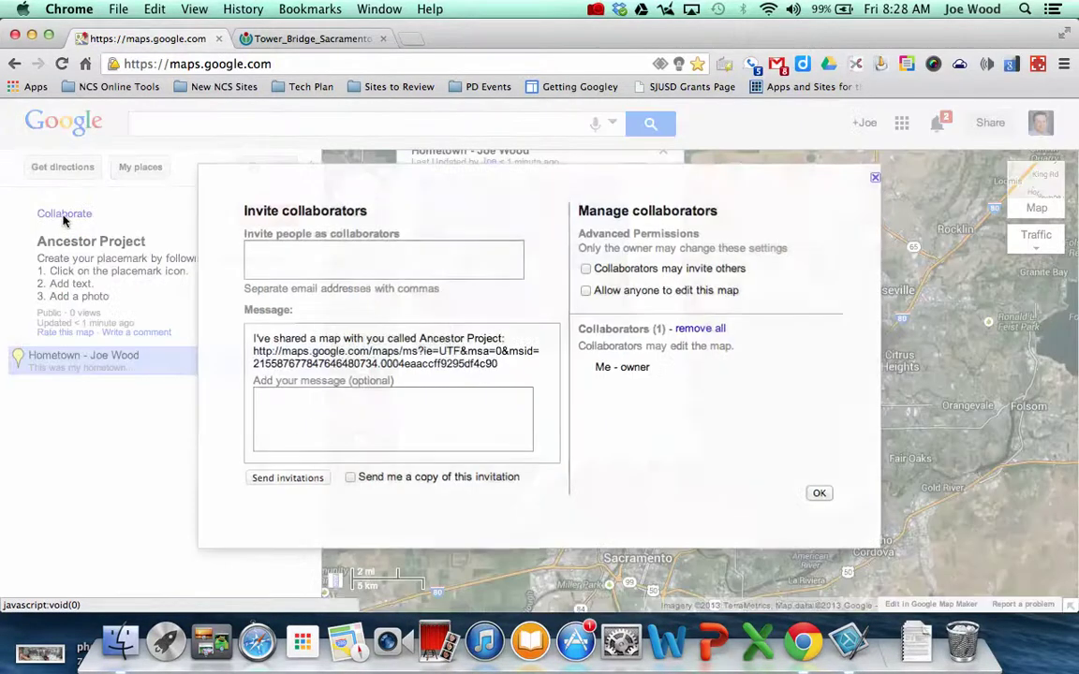
pyautogui.click(586, 291)
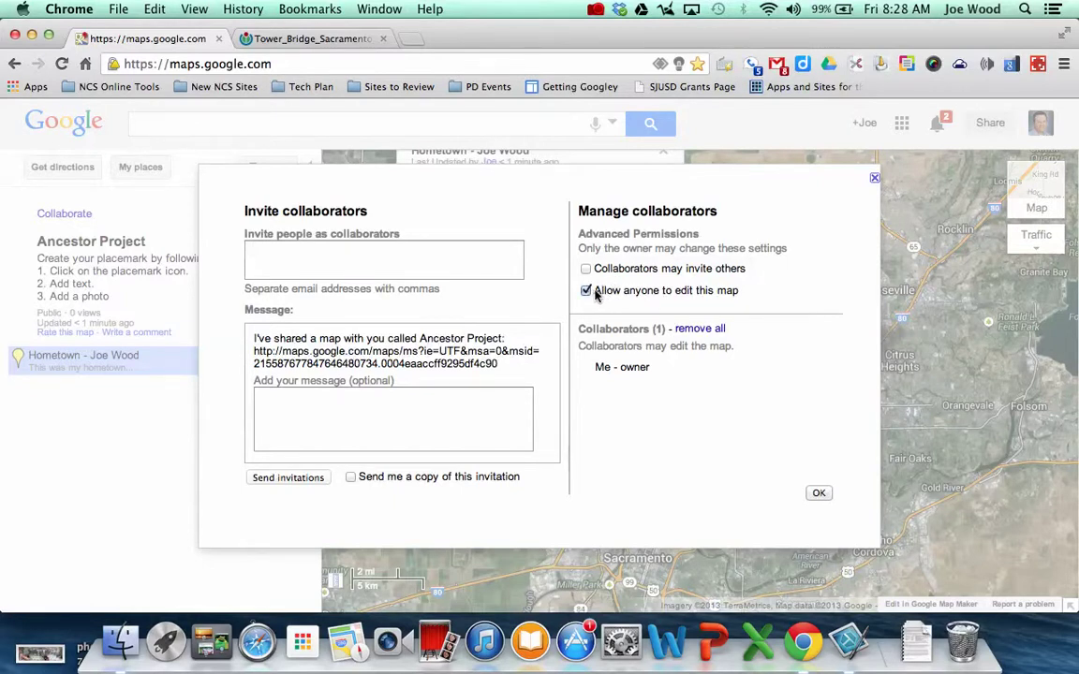
pyautogui.click(819, 495)
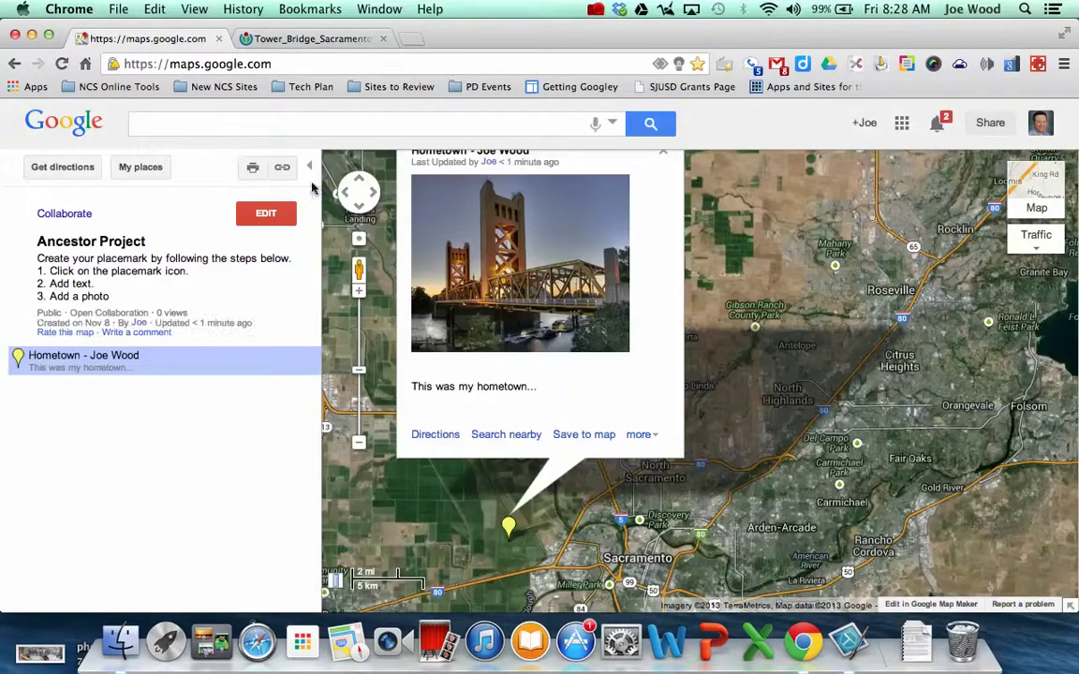
# - Copy the map's sharing link and open Google Sites in a new tab
pyautogui.click(280, 168)
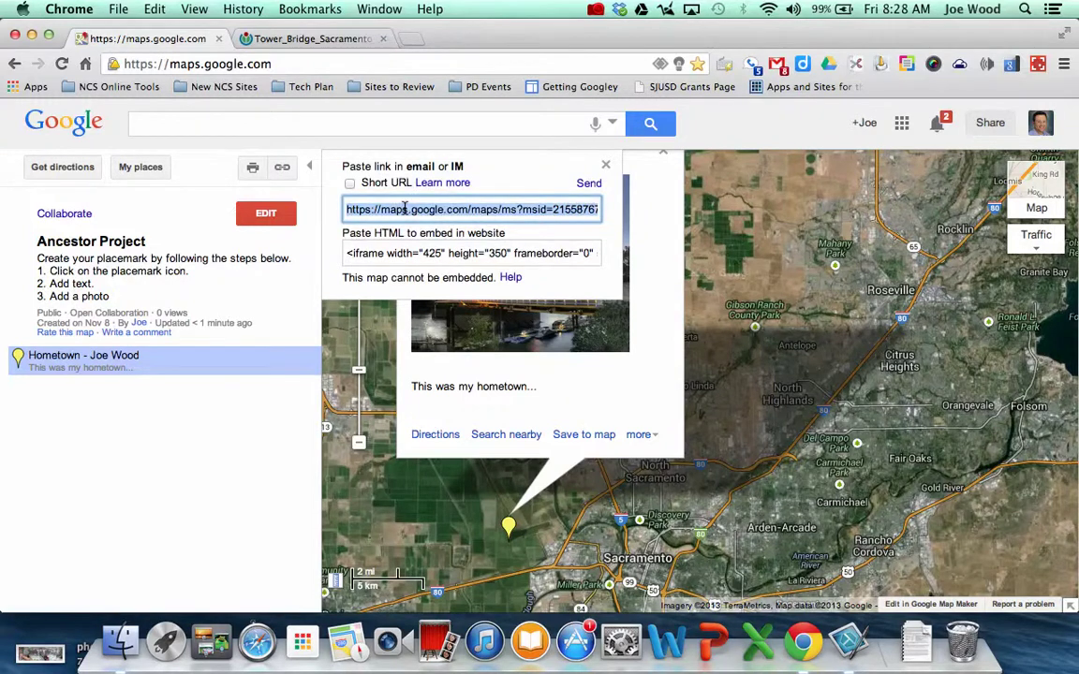
pyautogui.press('super+c')
pyautogui.press('super+t')
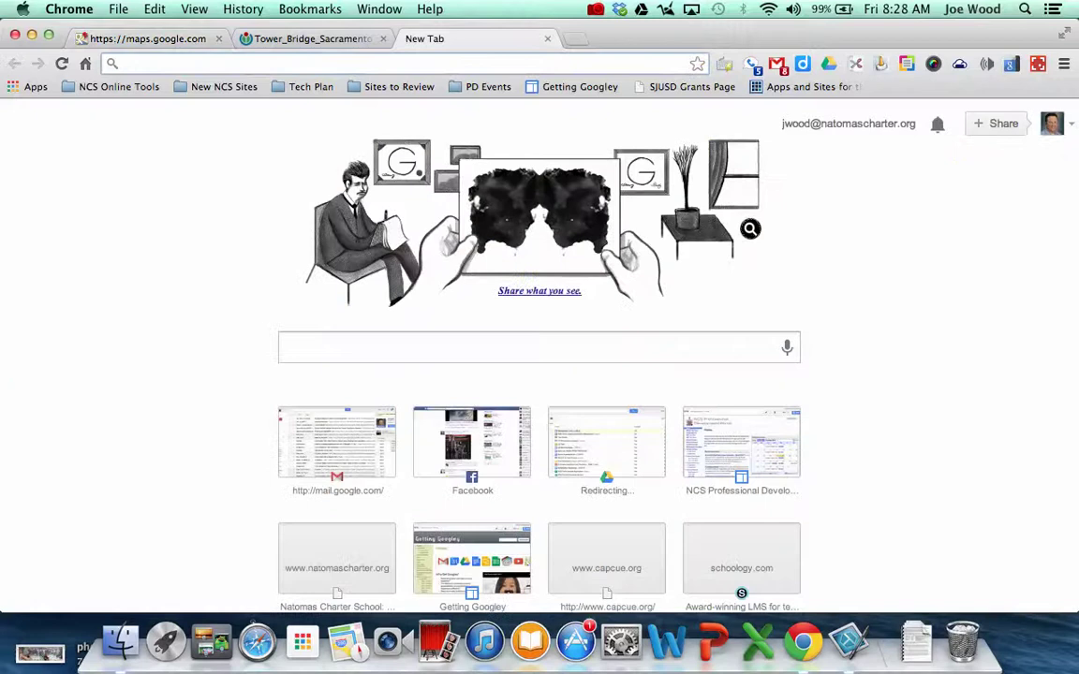
pyautogui.write('sites')
pyautogui.press('Return')
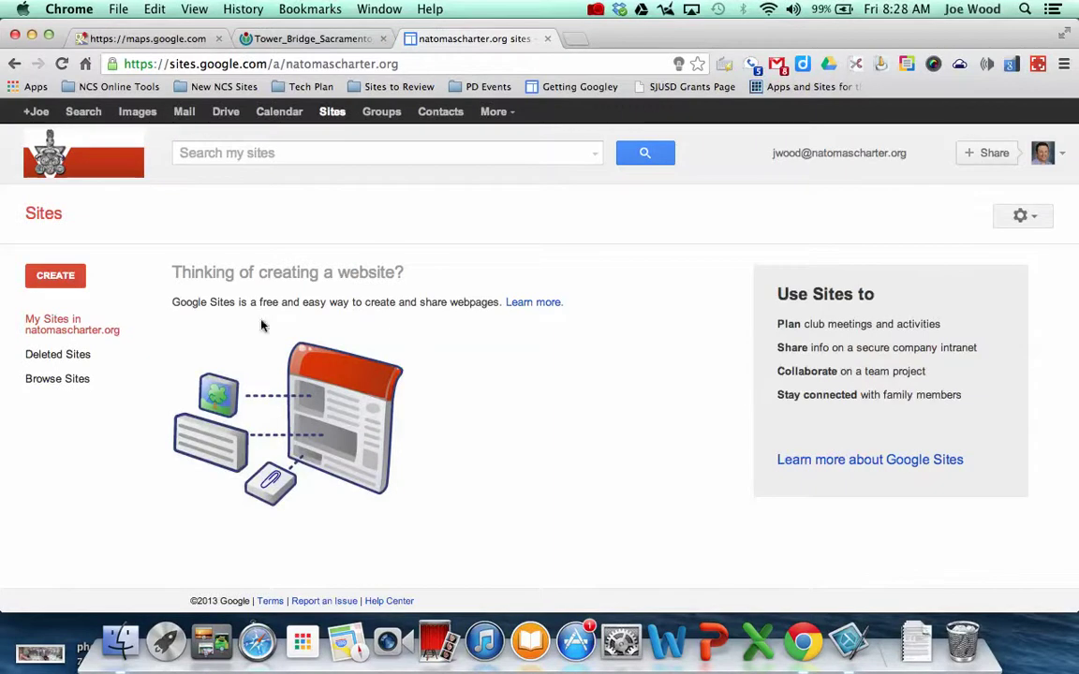
# - Search the sites for the teacher's name and open the teacher's Science Site
pyautogui.click(233, 152)
pyautogui.write('mr')
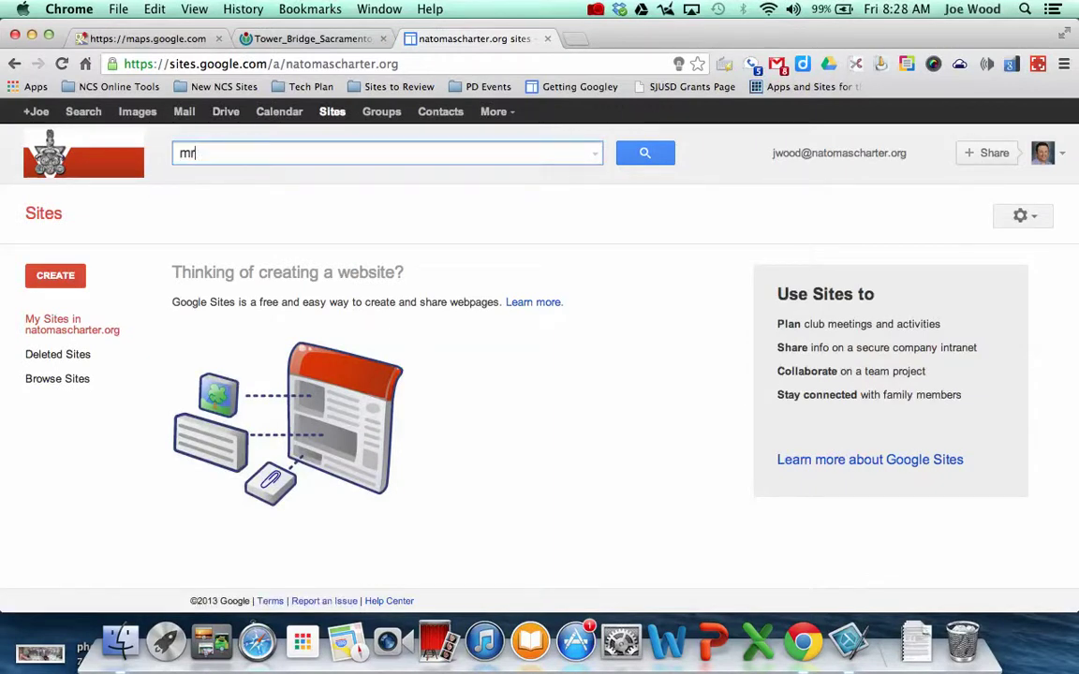
pyautogui.write(' wood')
pyautogui.press('Return')
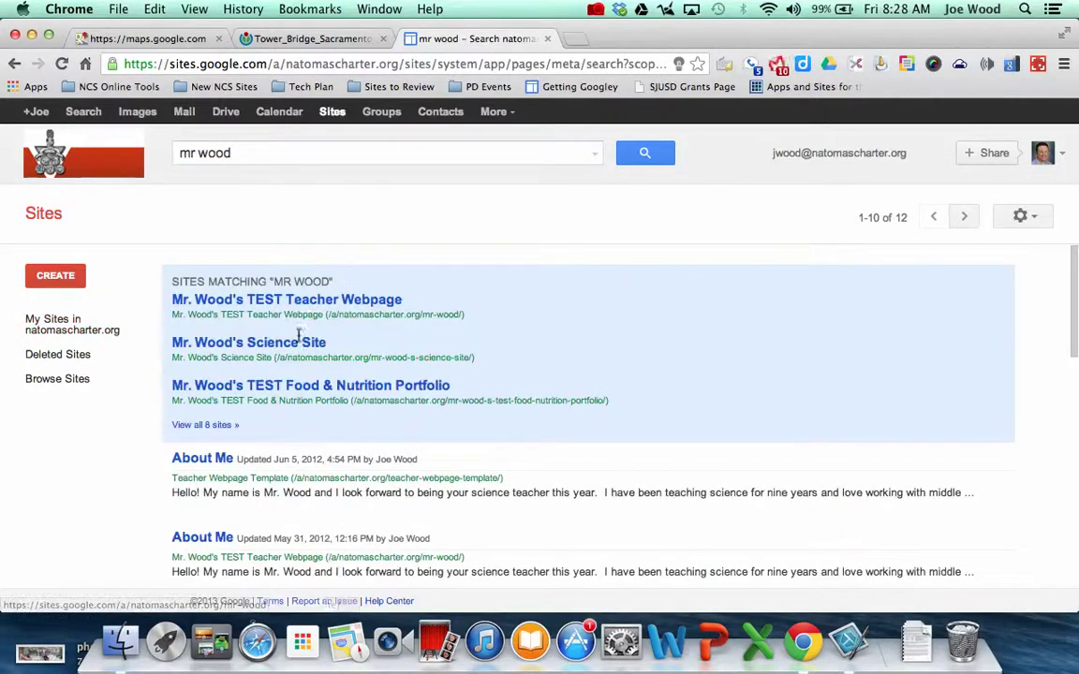
pyautogui.click(298, 347)
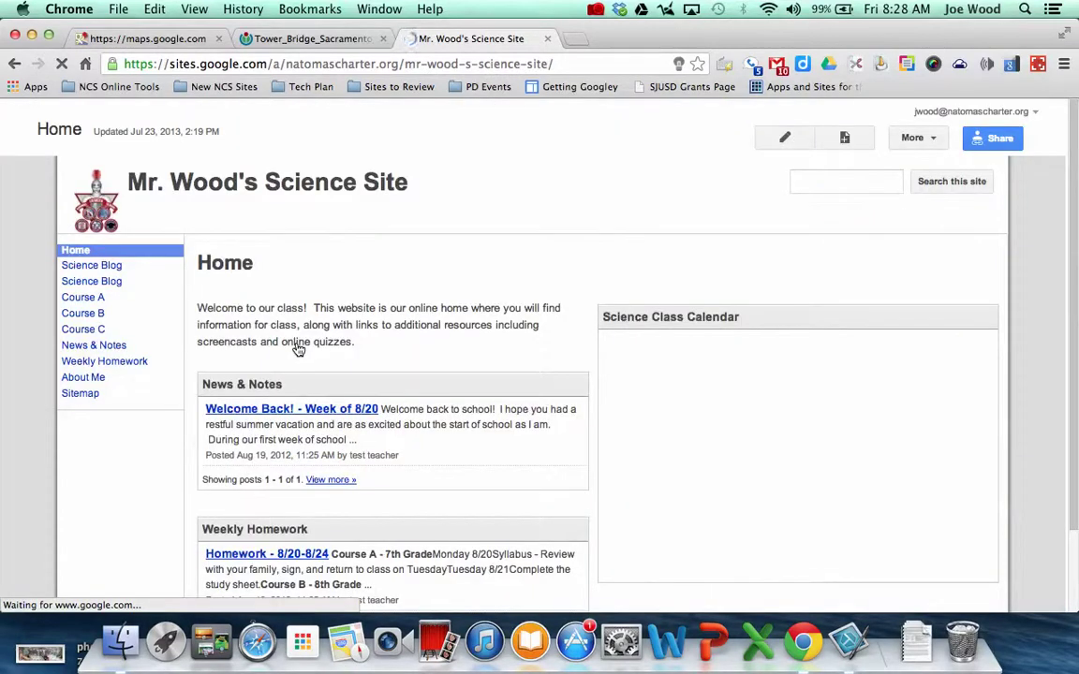
# - Open the Course A page for editing and add the line "Maps Project" below the Course Resources list
pyautogui.click(93, 304)
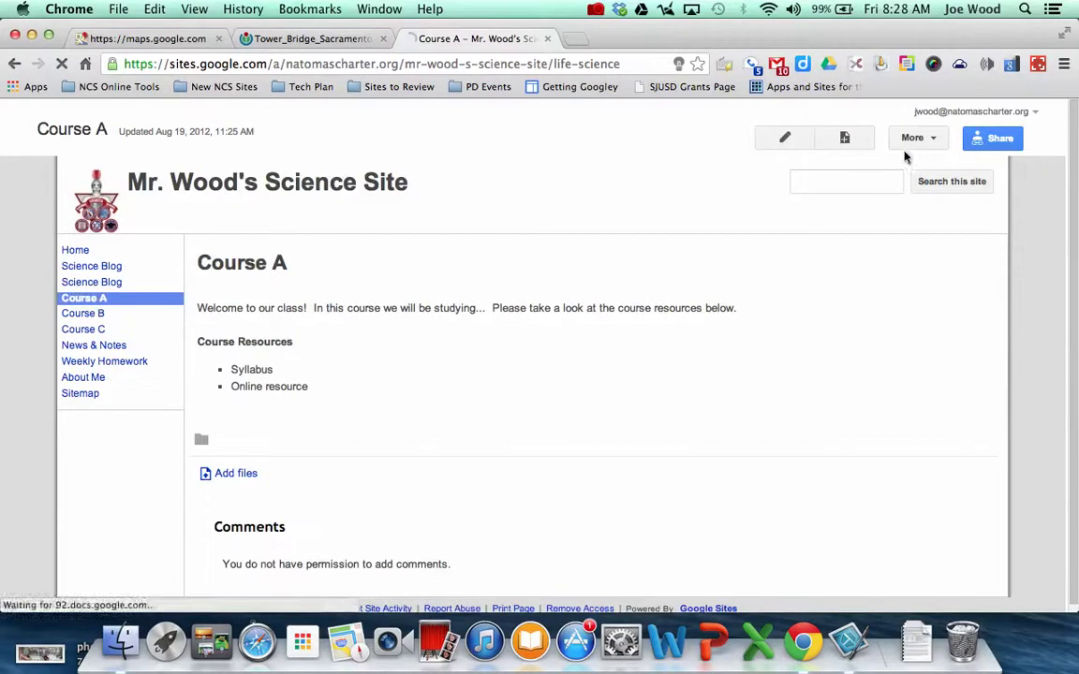
pyautogui.click(786, 138)
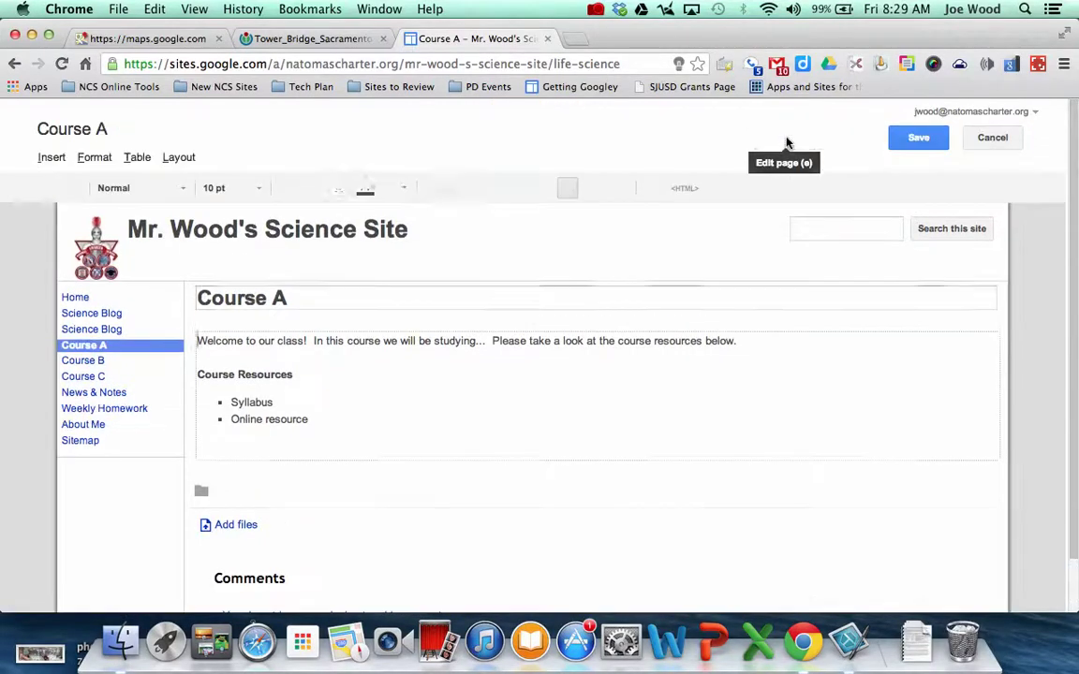
pyautogui.click(347, 416)
pyautogui.press('Return')
pyautogui.press('Return')
pyautogui.press('Return')
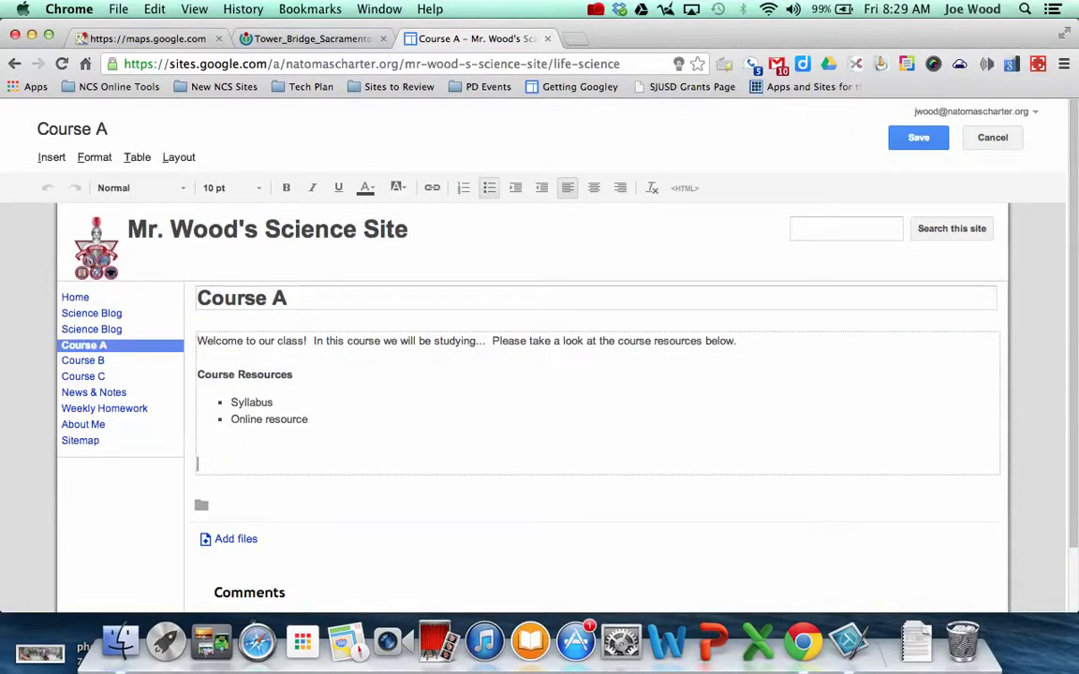
pyautogui.write('Maps Prpojec')
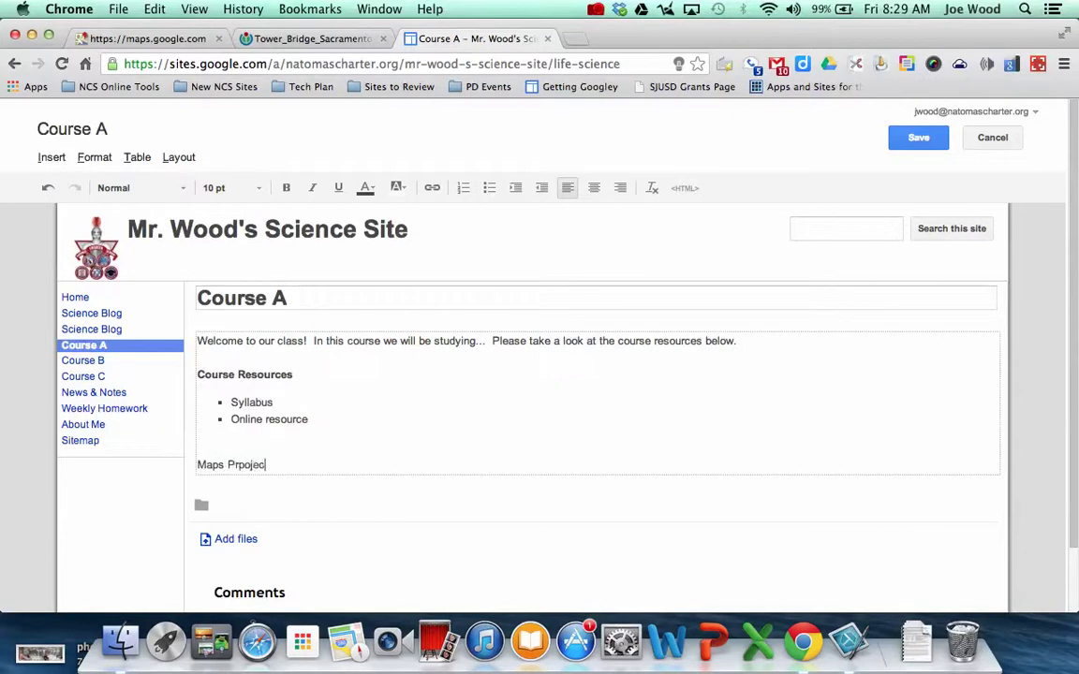
pyautogui.press('BackSpace')
pyautogui.press('BackSpace')
pyautogui.press('BackSpace')
pyautogui.press('BackSpace')
pyautogui.write('oject')
pyautogui.press('Return')
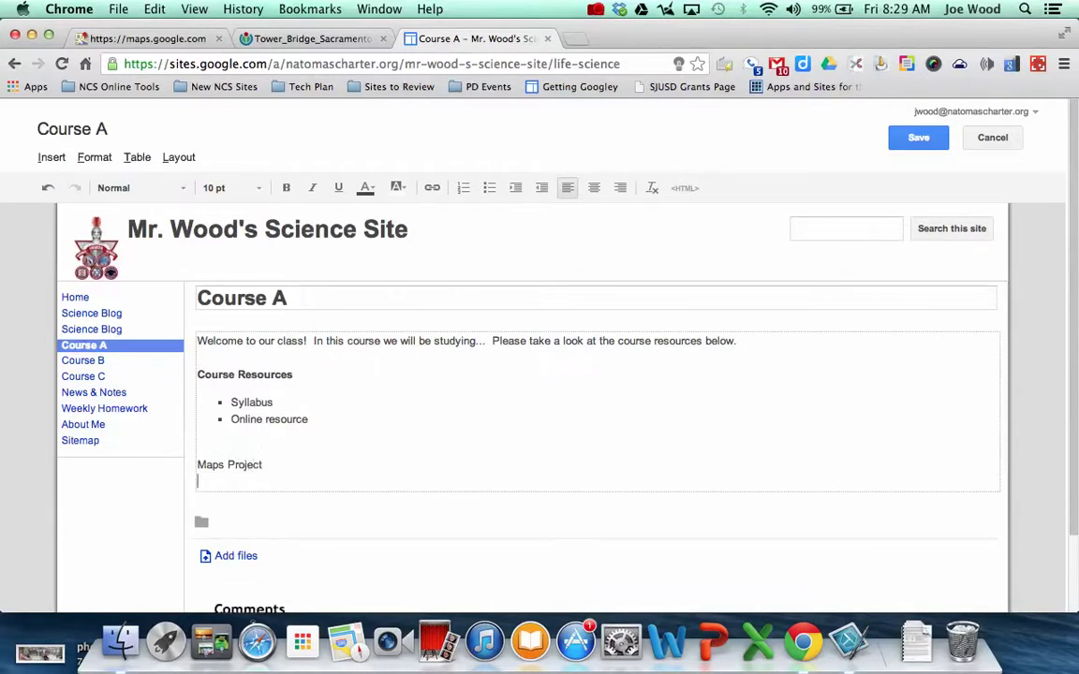
# - Under "Maps Project", write "To add your placemark to the map simply click on THIS LINK and follow the steps below."
pyautogui.write('To add your placemark to the map')
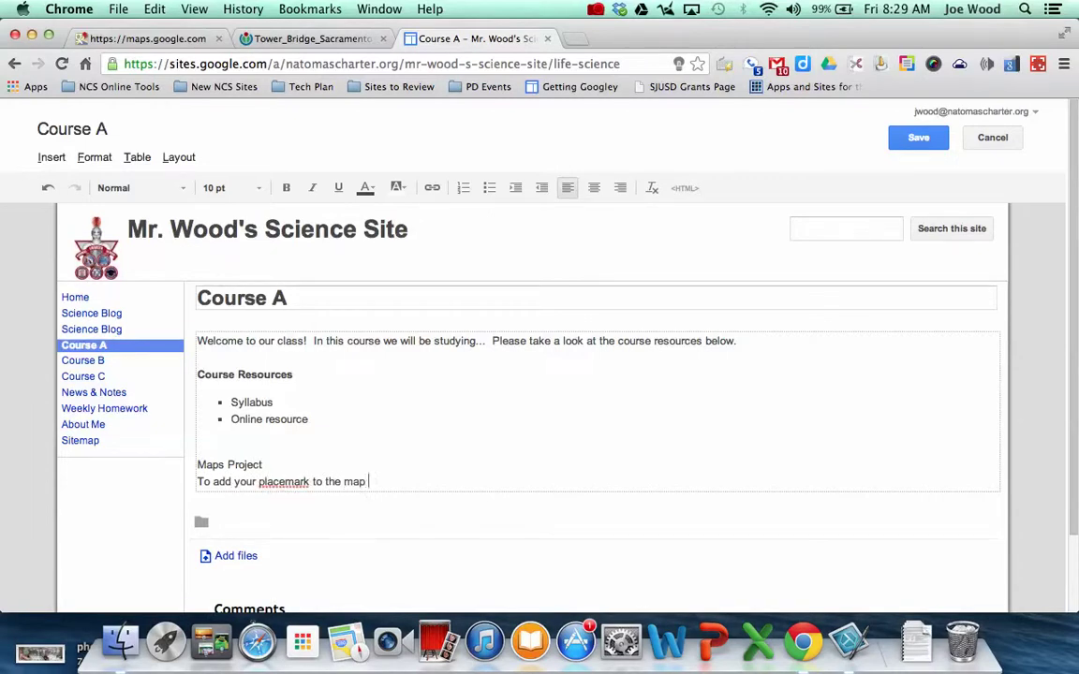
pyautogui.write(' simply click on TH')
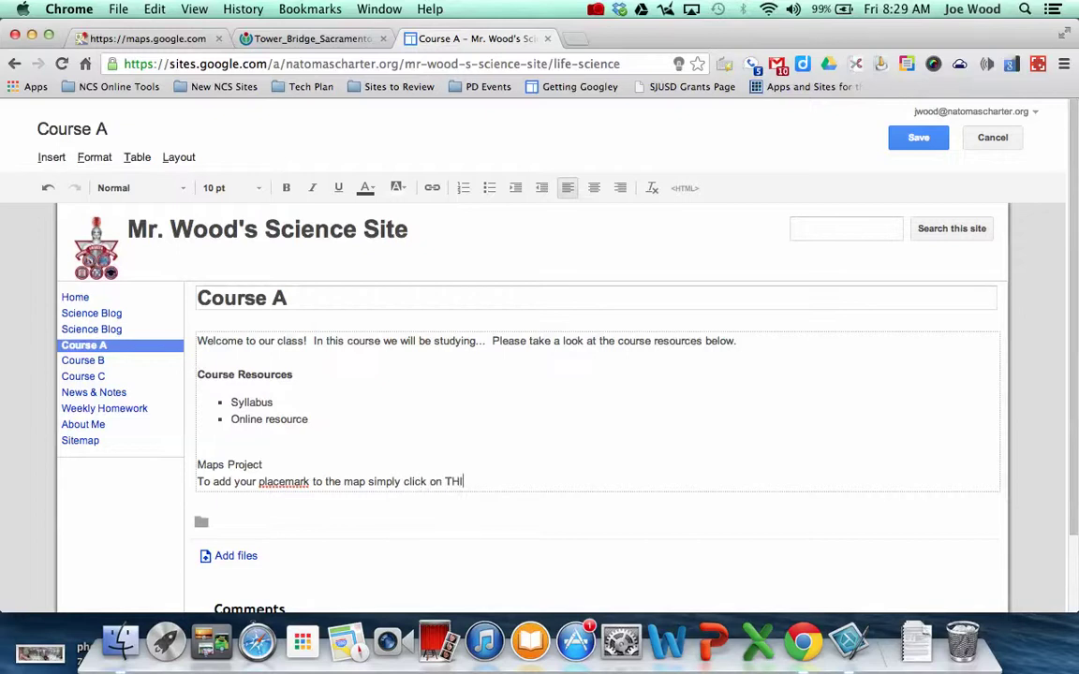
pyautogui.write('IS LINK and follow the s')
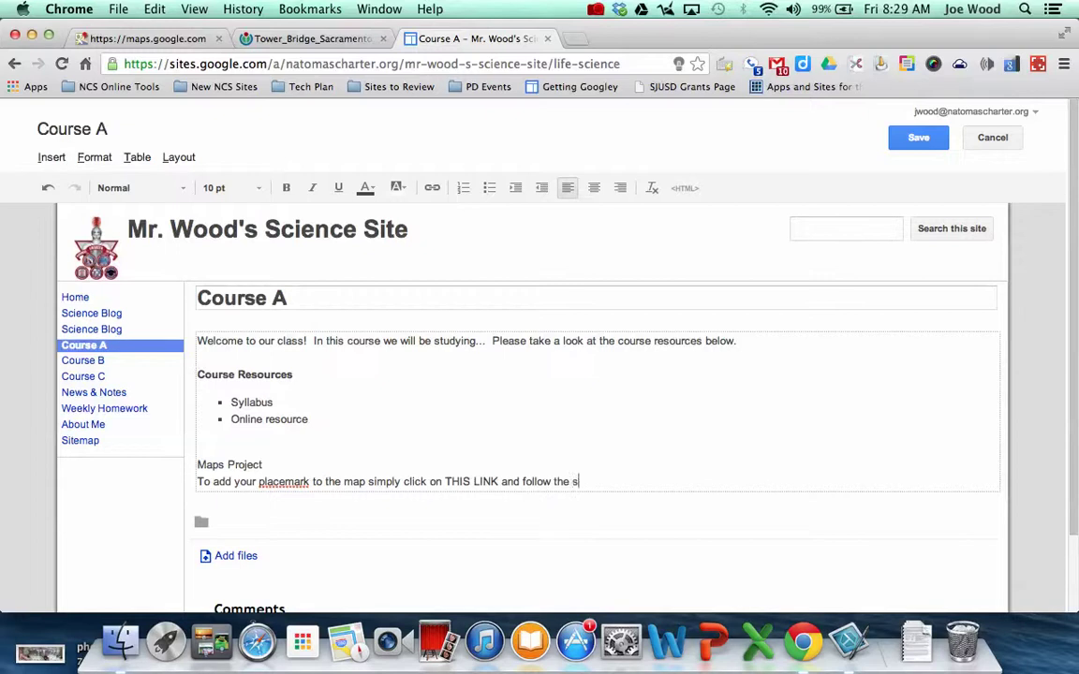
pyautogui.write('teps below.')
# - Add three empty numbered lines, 1. to 3., below the placemark instruction
pyautogui.press('Return')
pyautogui.write('1.')
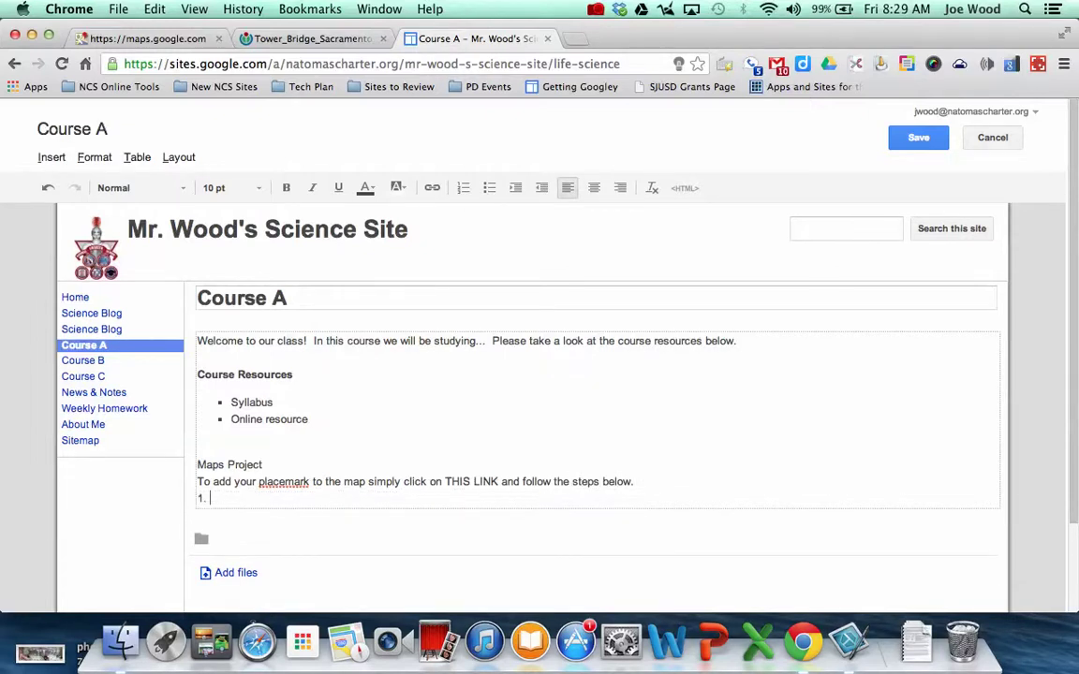
pyautogui.press('Return')
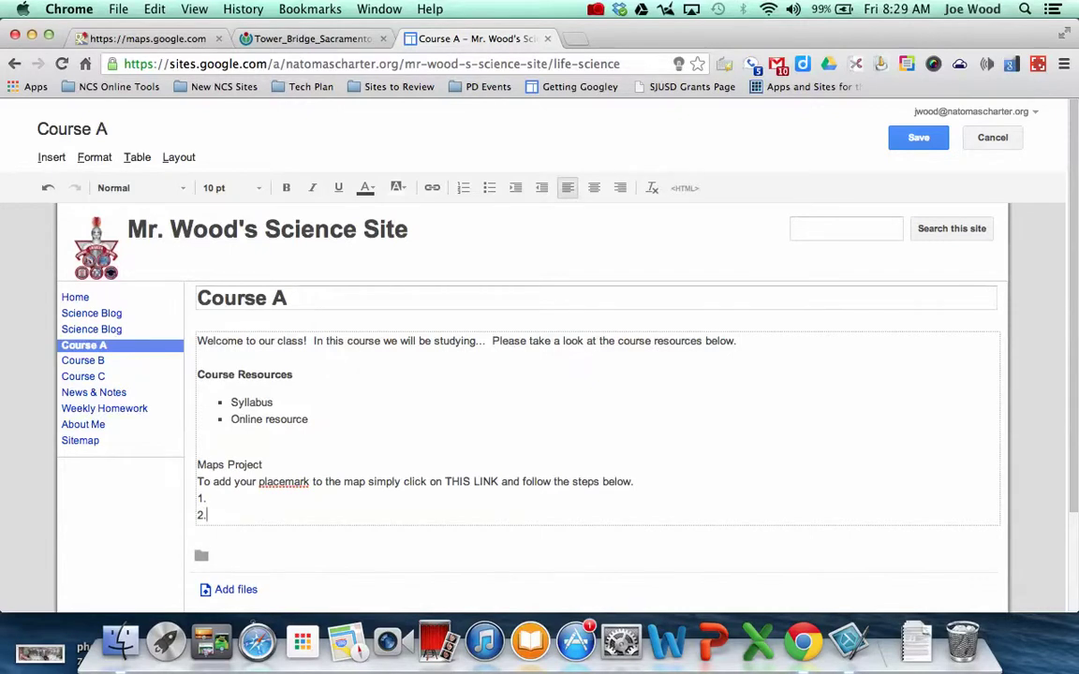
pyautogui.write('2.')
pyautogui.press('Return')
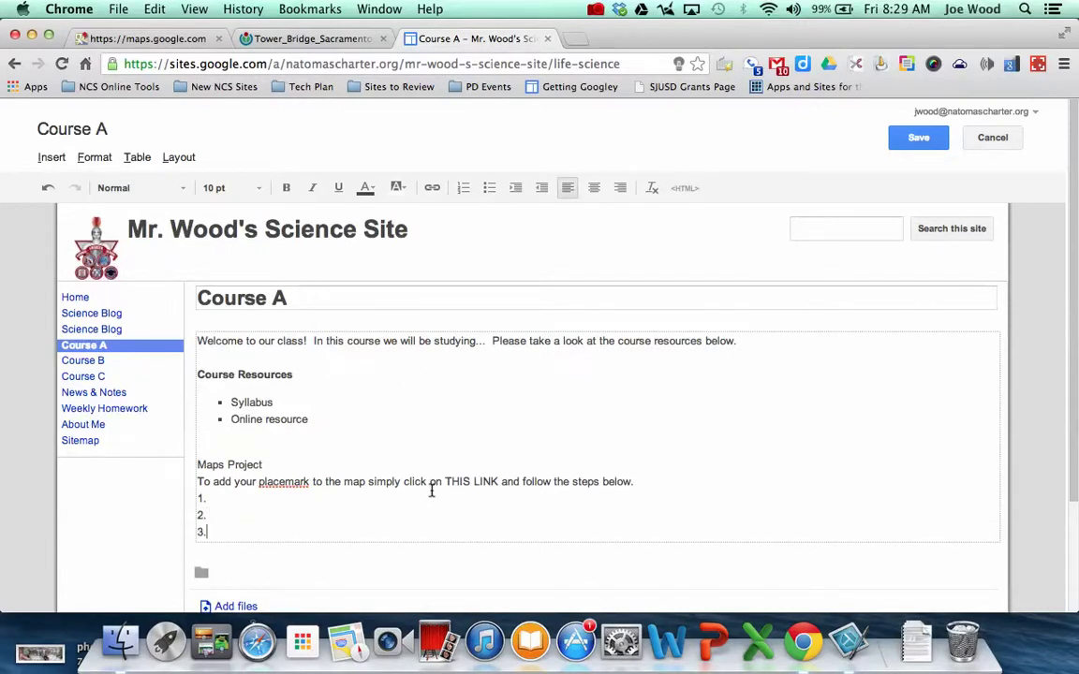
# - Link the words "THIS LINK" in the instruction to the copied map web address
pyautogui.moveTo(444, 481); pyautogui.dragTo(499, 482)
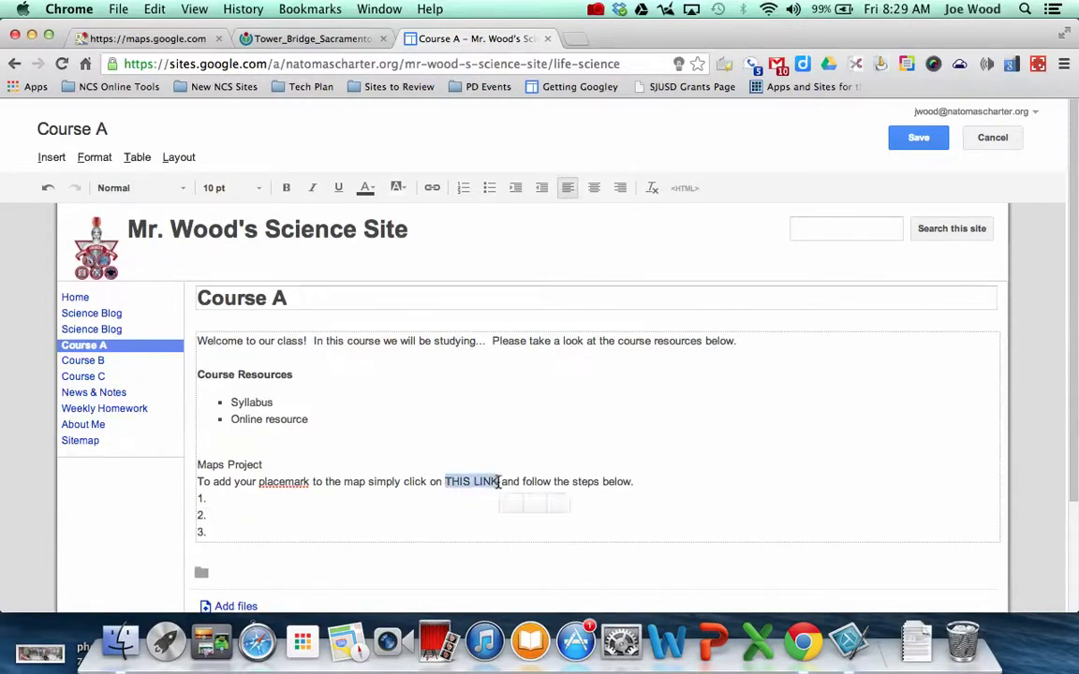
pyautogui.click(430, 189)
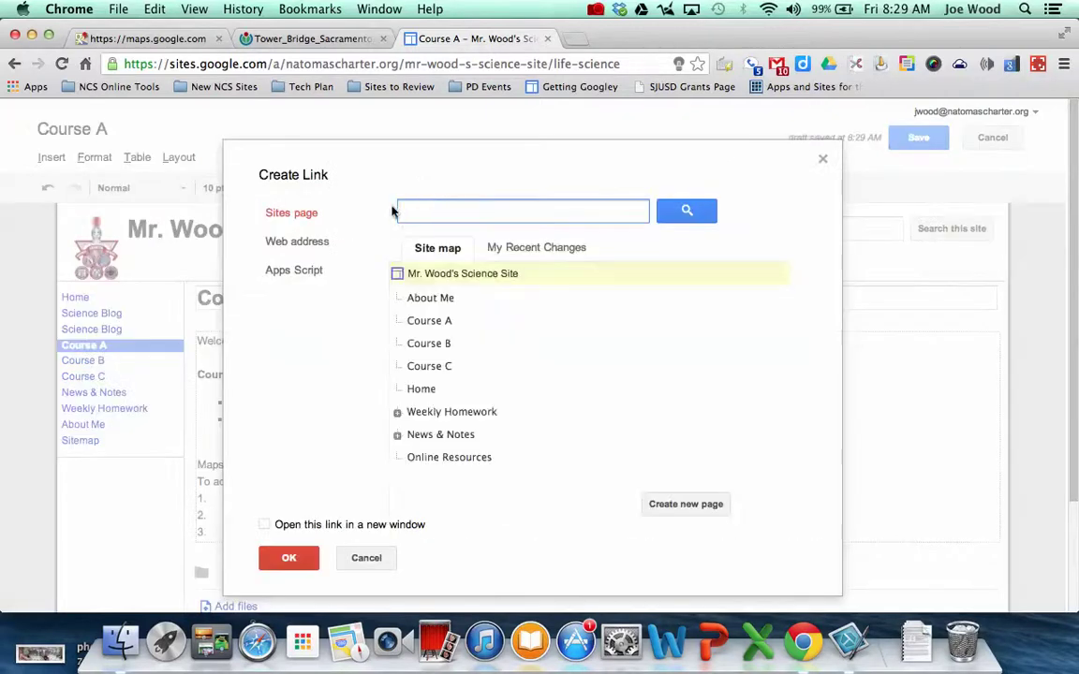
pyautogui.click(301, 243)
pyautogui.press('super+v')
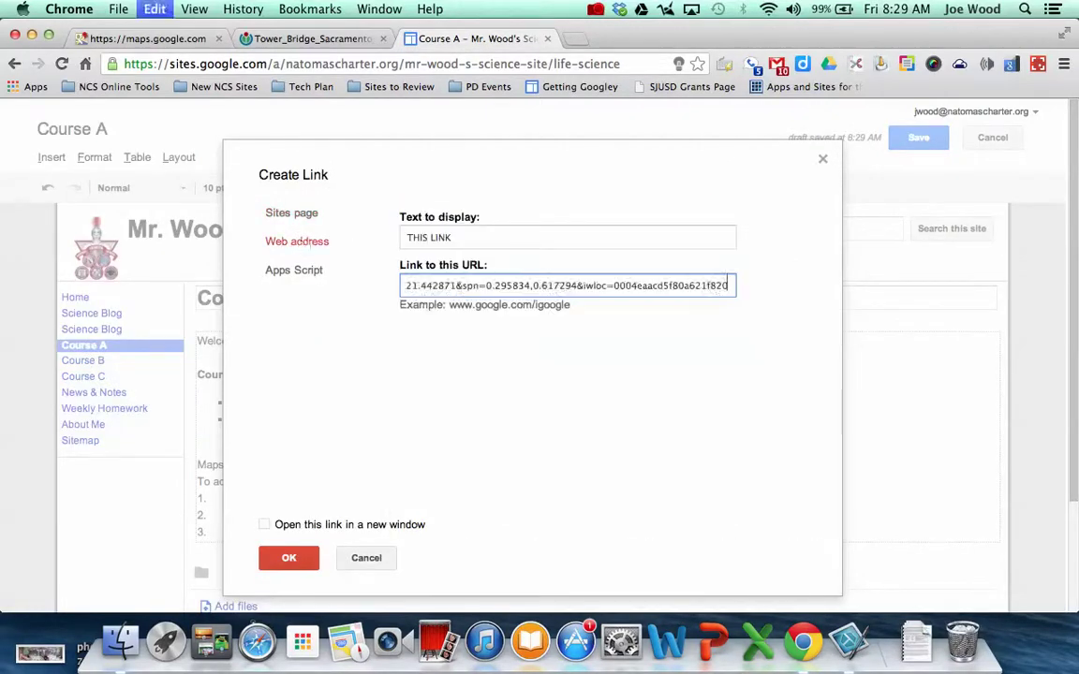
pyautogui.click(287, 558)
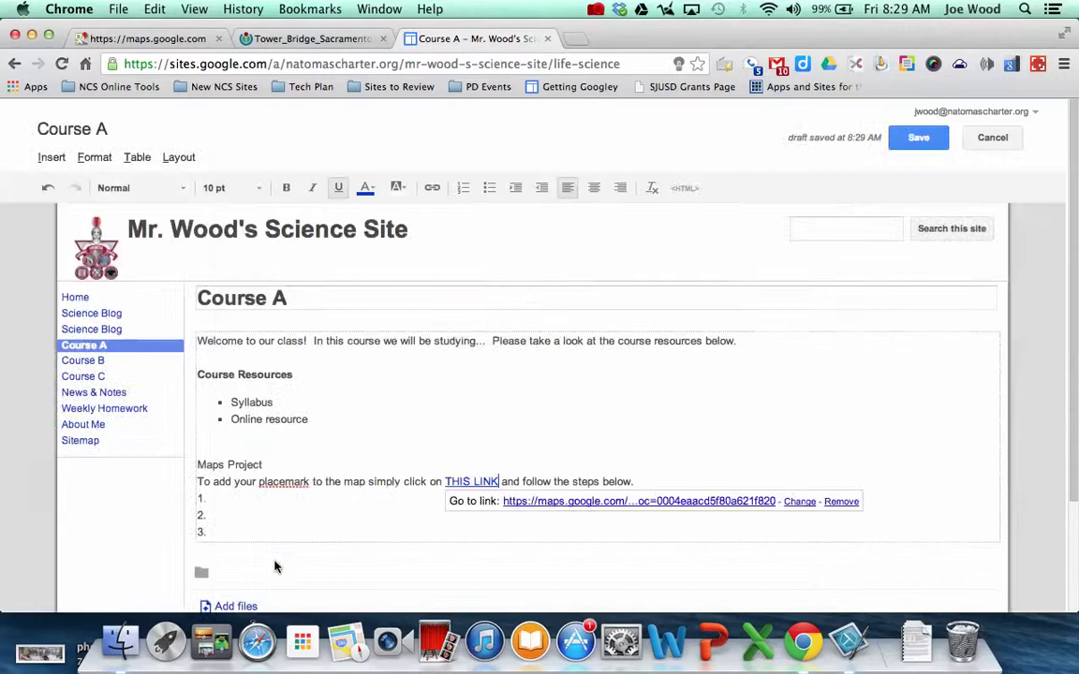
# - Save the Course A page and follow its THIS LINK text to the Ancestor Project map
pyautogui.click(917, 140)
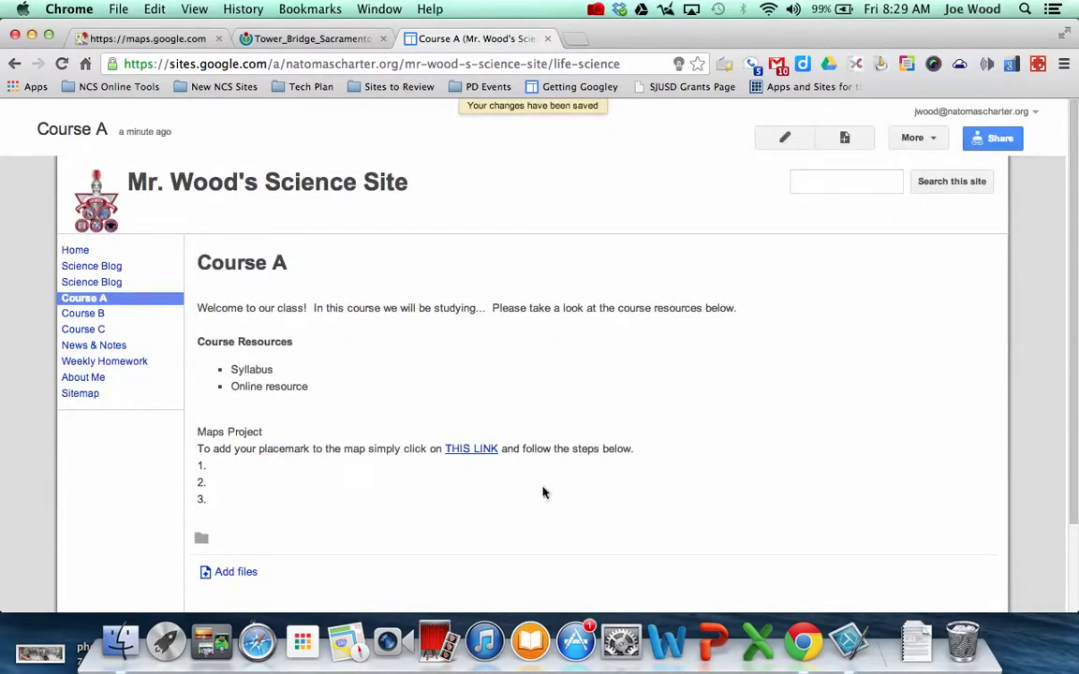
pyautogui.click(465, 451)
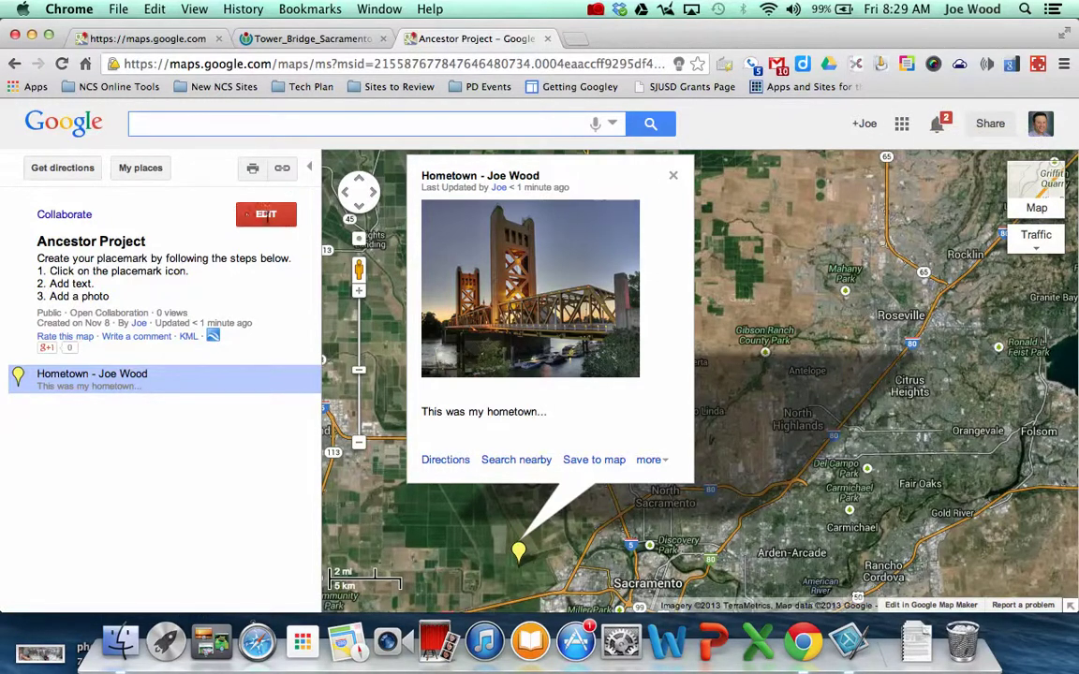
# - Open the Ancestor Project map for editing and add a placemark northwest of Roseville titled "Student Informaiton"
pyautogui.click(267, 215)
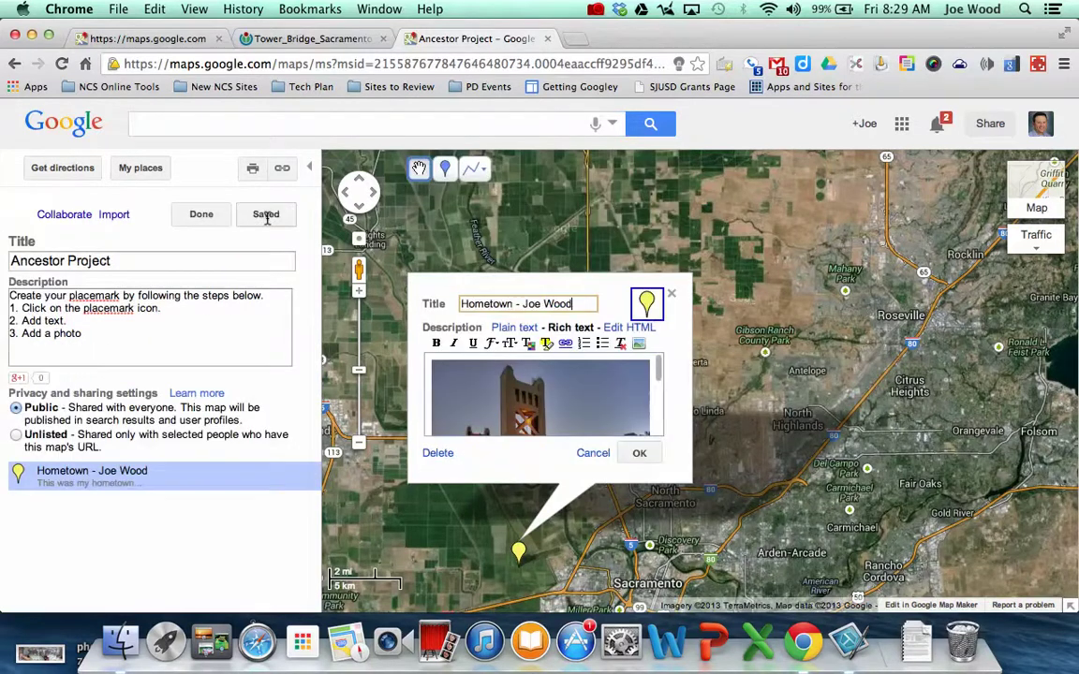
pyautogui.click(444, 169)
pyautogui.click(832, 227)
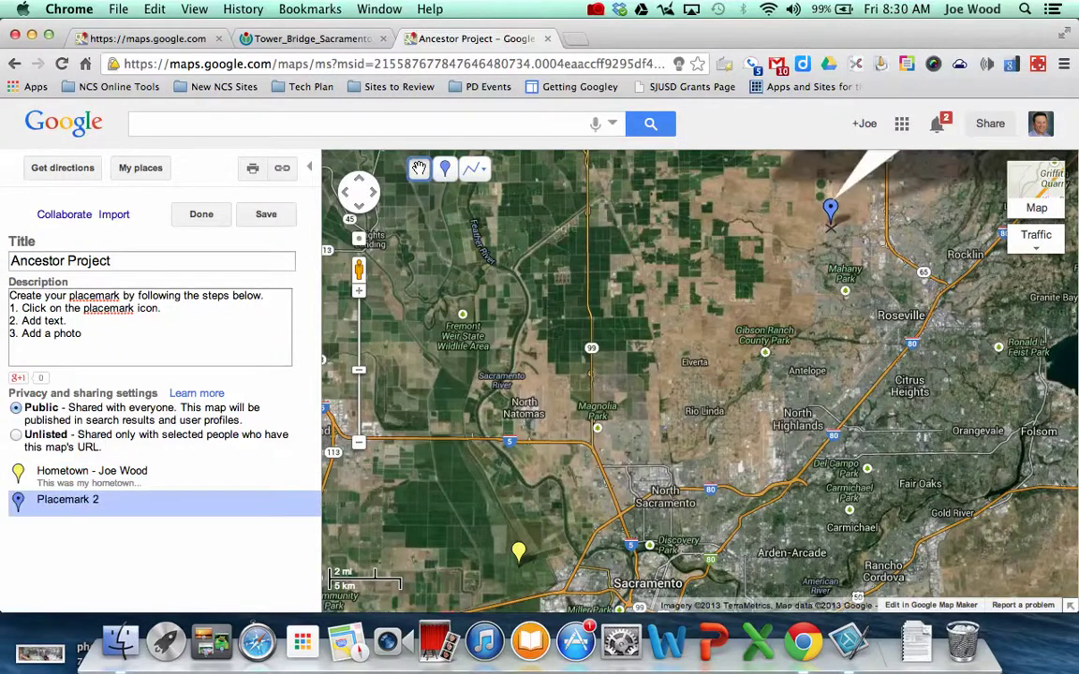
pyautogui.write('Student Informaiton')
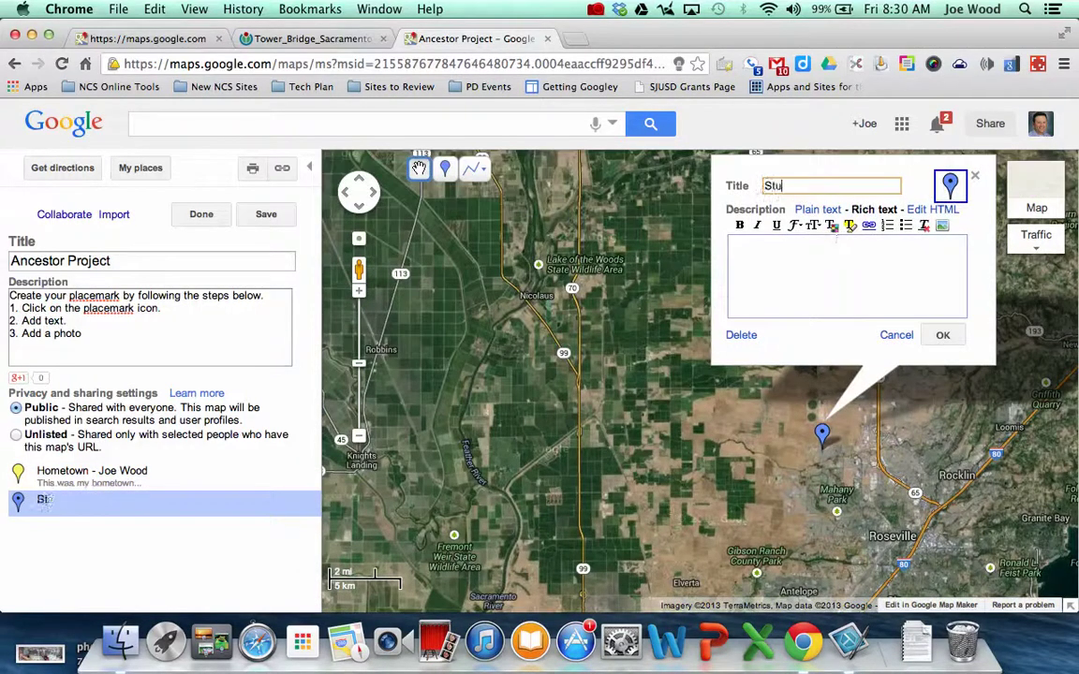
# - Enter the placeholder description ";ajdfl;akdjf;ladkjf;ldkj" for the new placemark, then save the map and finish editing
pyautogui.click(835, 267)
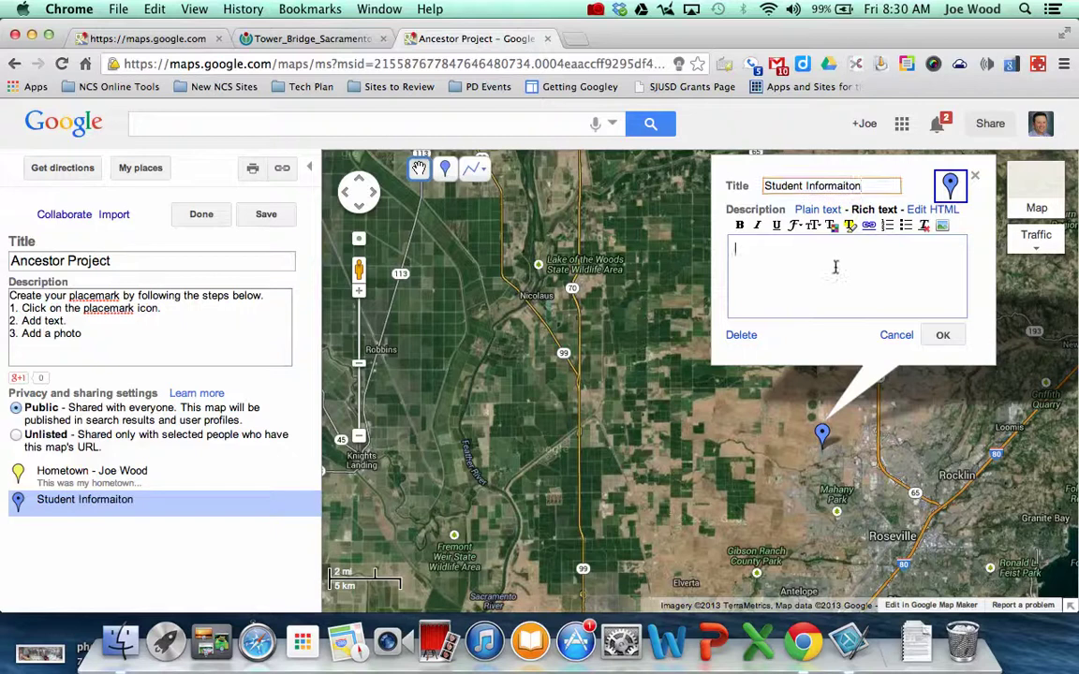
pyautogui.write(';ajdfl;akdjf;ladkjf;ldkj')
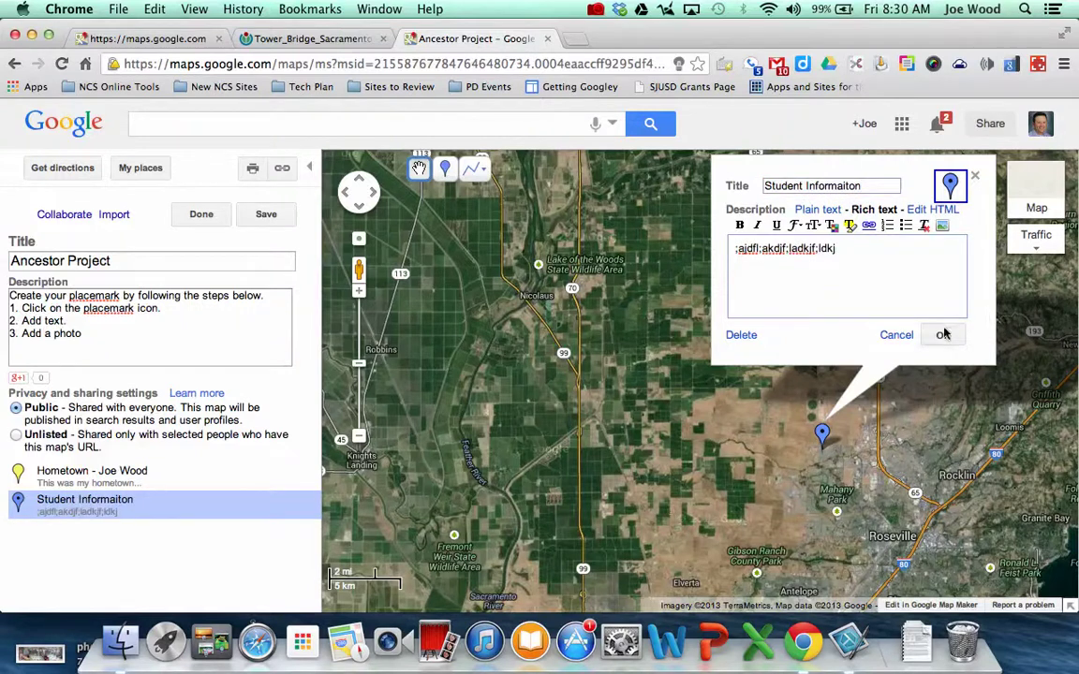
pyautogui.click(942, 334)
pyautogui.click(266, 214)
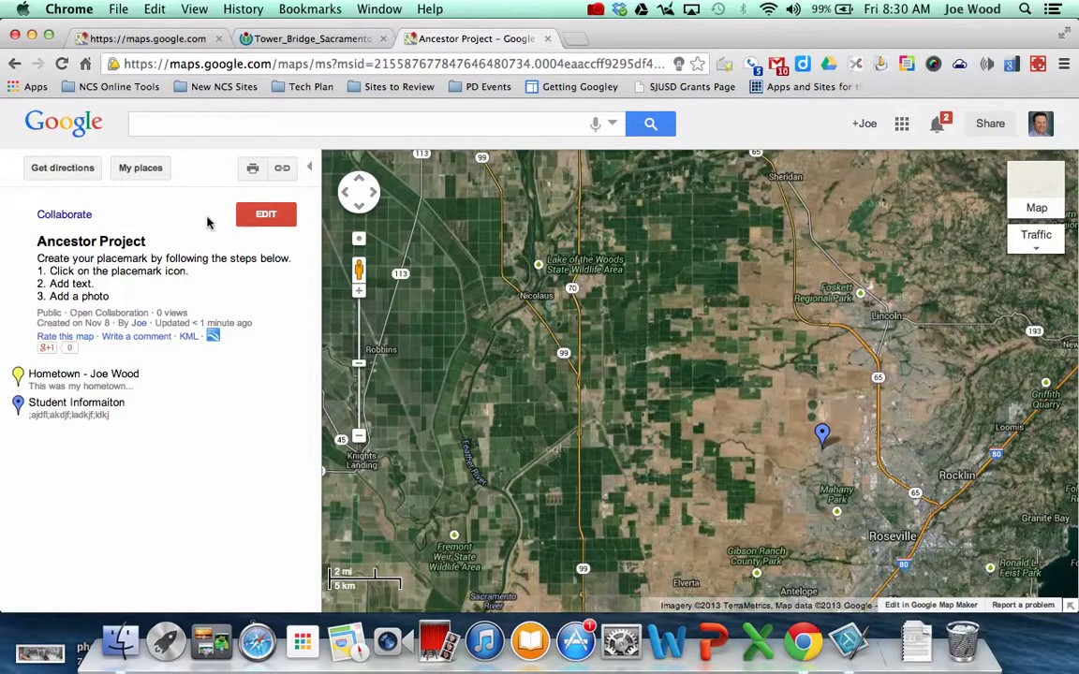
# - Copy the HTML code for embedding the Ancestor Project map in a website
pyautogui.click(283, 169)
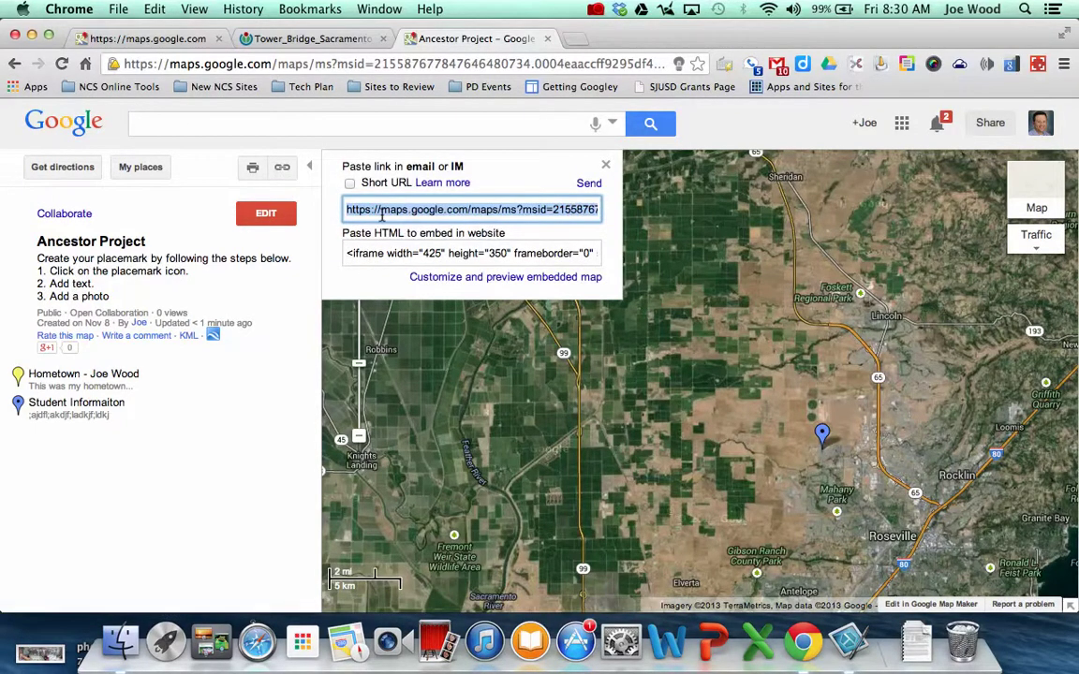
pyautogui.click(377, 251)
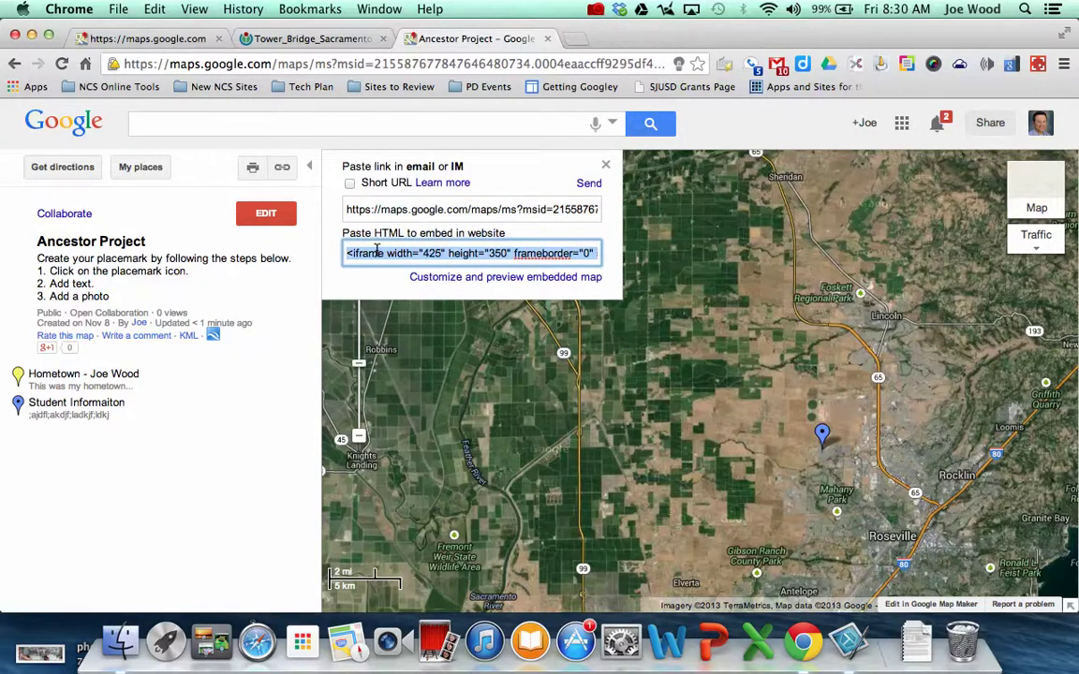
pyautogui.press('super+c')
# - Return to the up-to-date Course A page and open it for editing
pyautogui.moveTo(14, 62); pyautogui.dragTo(37, 87)
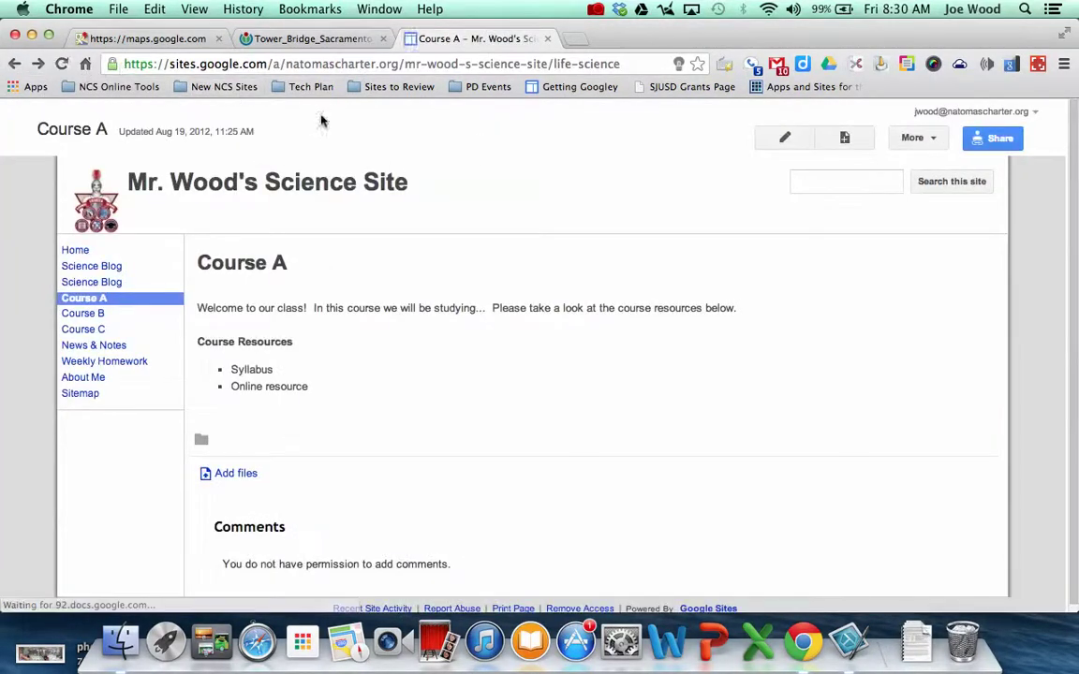
pyautogui.click(63, 64)
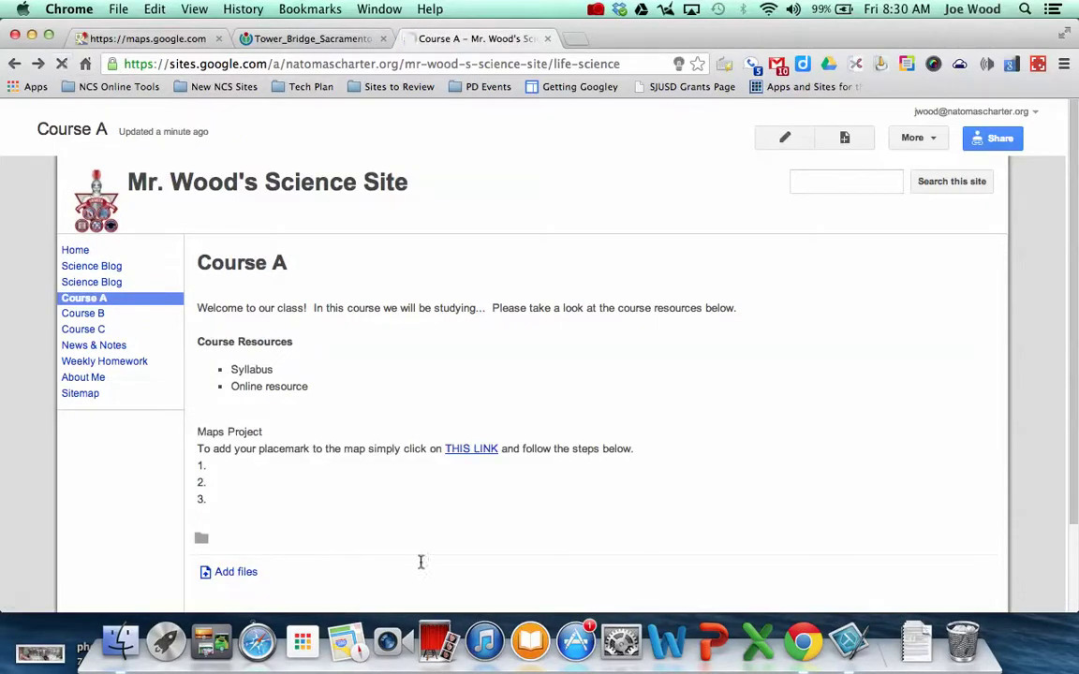
pyautogui.click(777, 137)
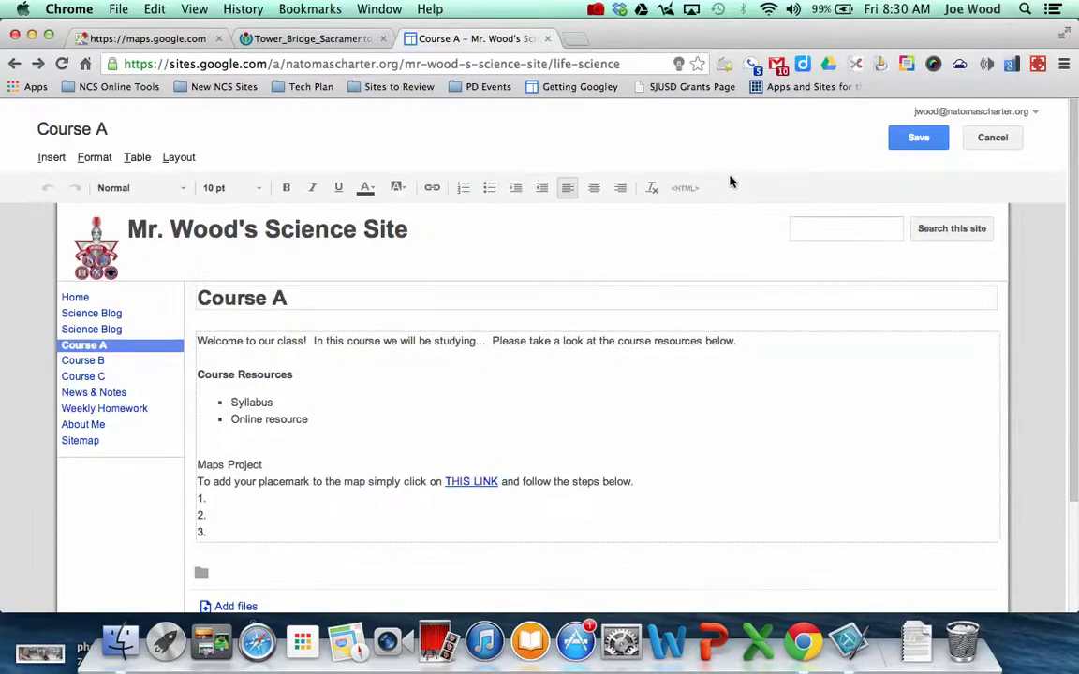
# - Insert the Ancestor Project map from My Maps below the numbered lines, keeping the border, title and 500-pixel height
pyautogui.press('Return')
pyautogui.press('Return')
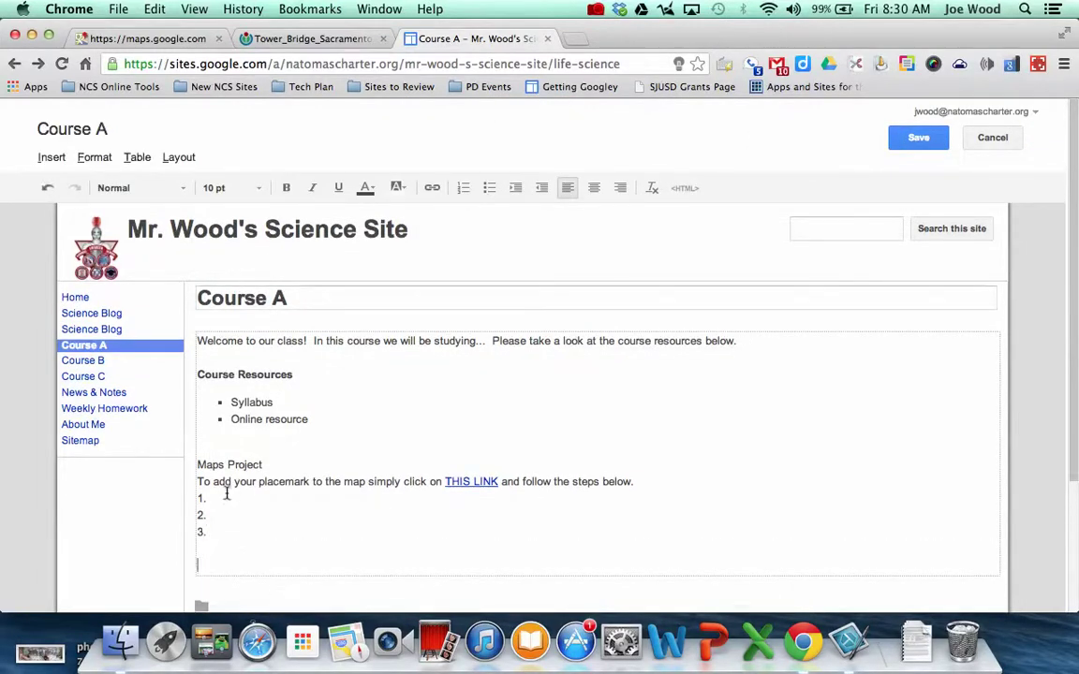
pyautogui.click(46, 158)
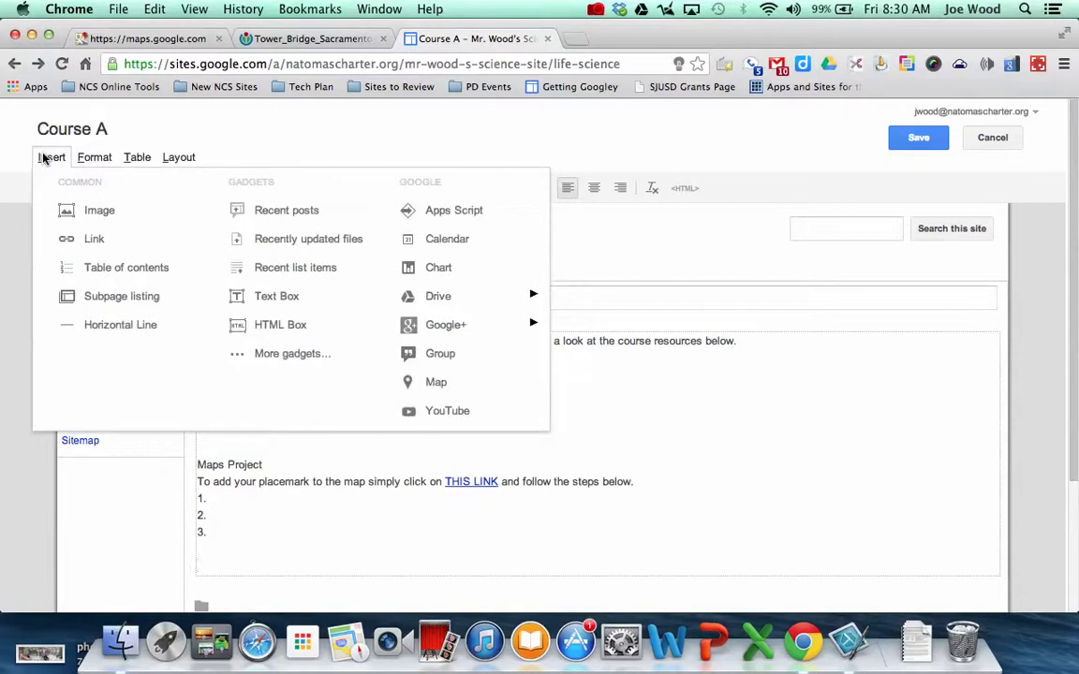
pyautogui.click(460, 383)
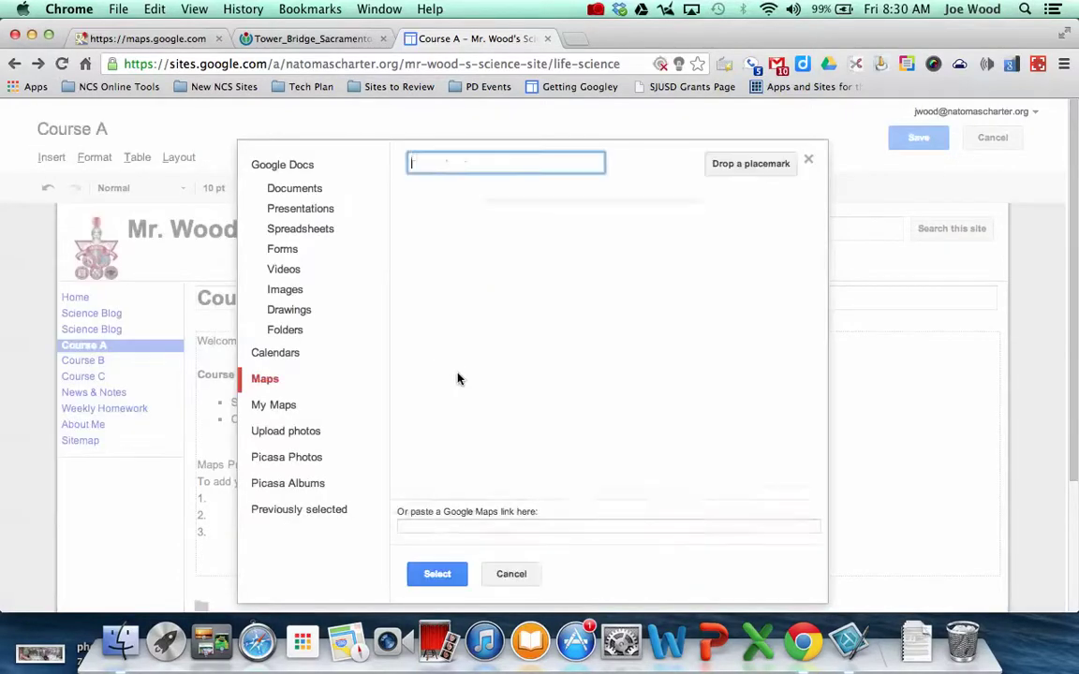
pyautogui.click(274, 406)
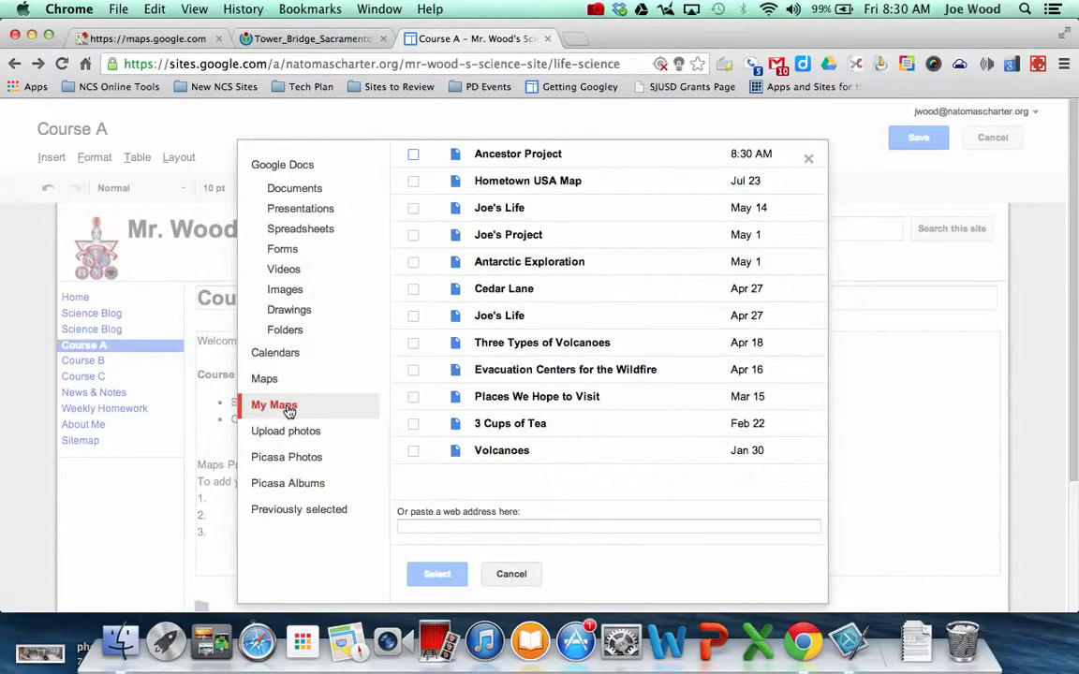
pyautogui.click(506, 158)
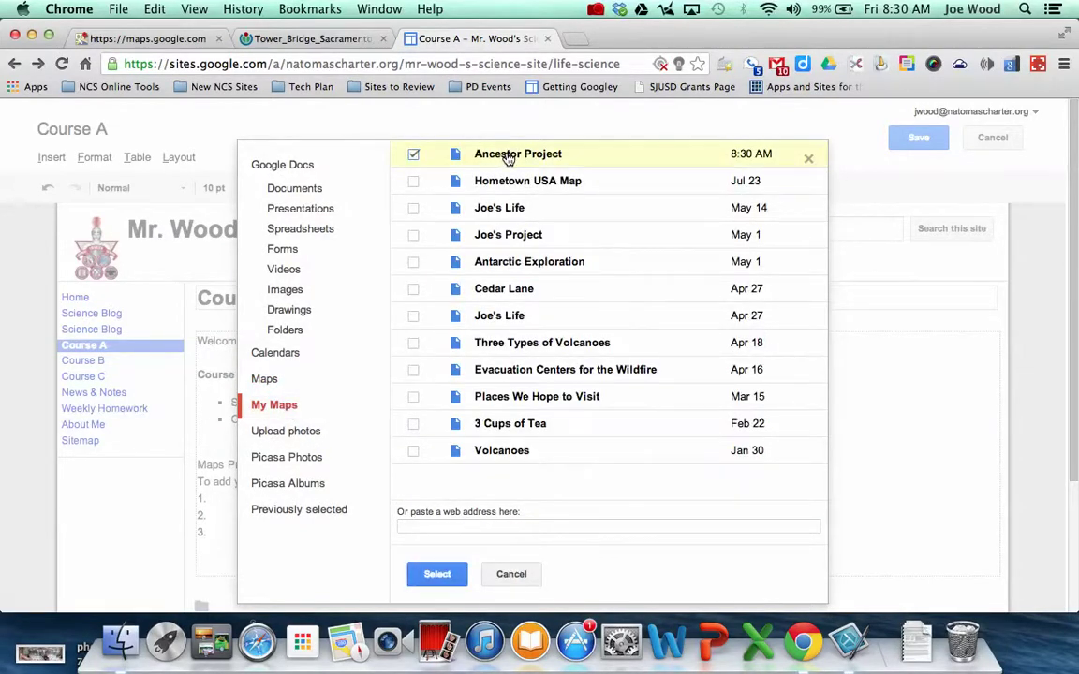
pyautogui.click(438, 575)
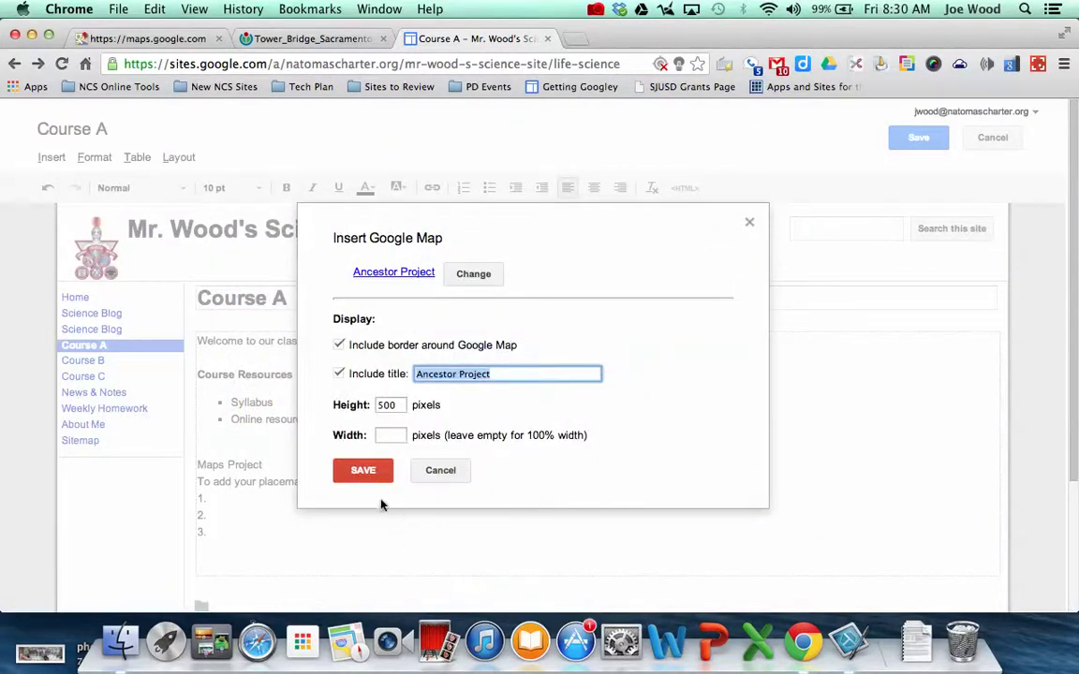
pyautogui.click(360, 470)
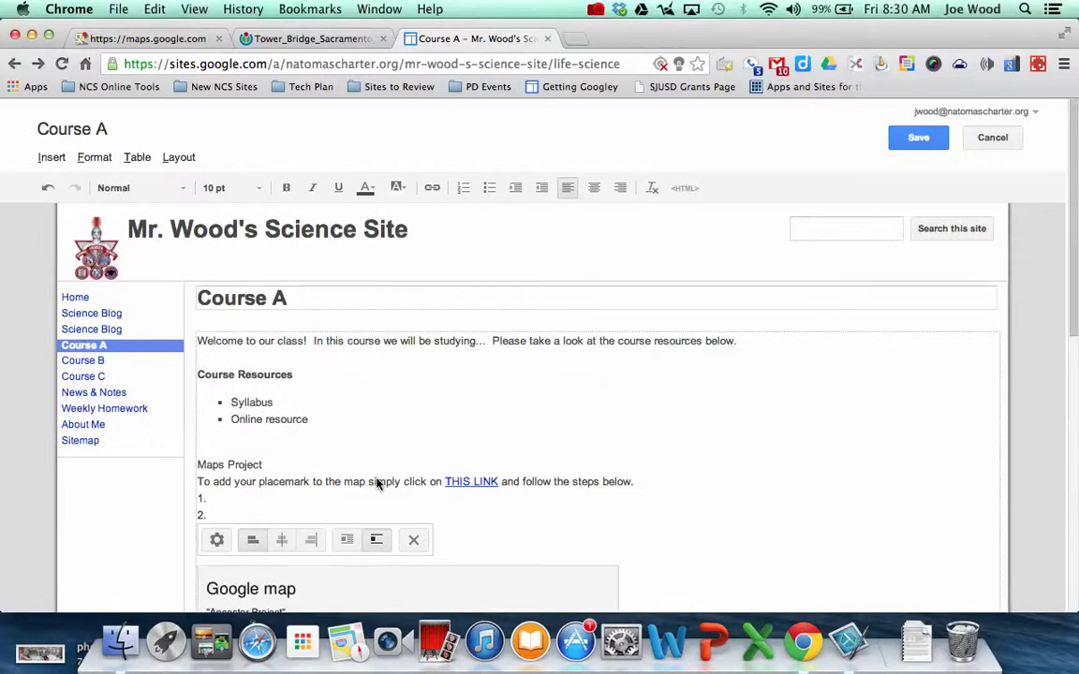
# - Save the Course A page and check the embedded Ancestor Project map below the instructions
pyautogui.click(908, 146)
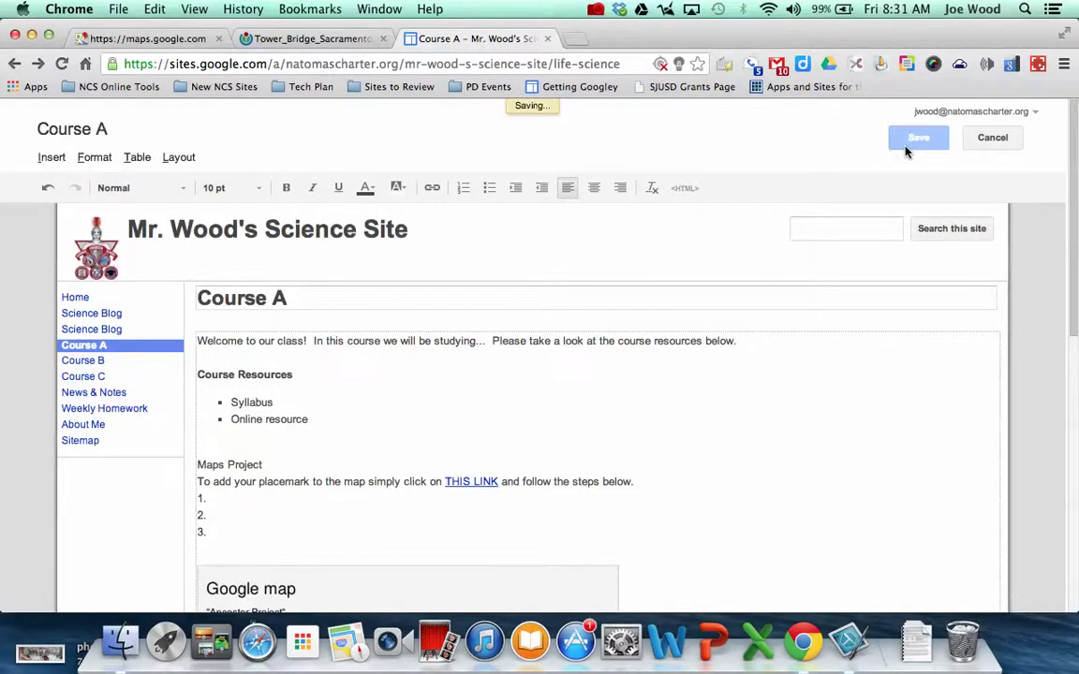
pyautogui.scroll(-5, 866, 325)
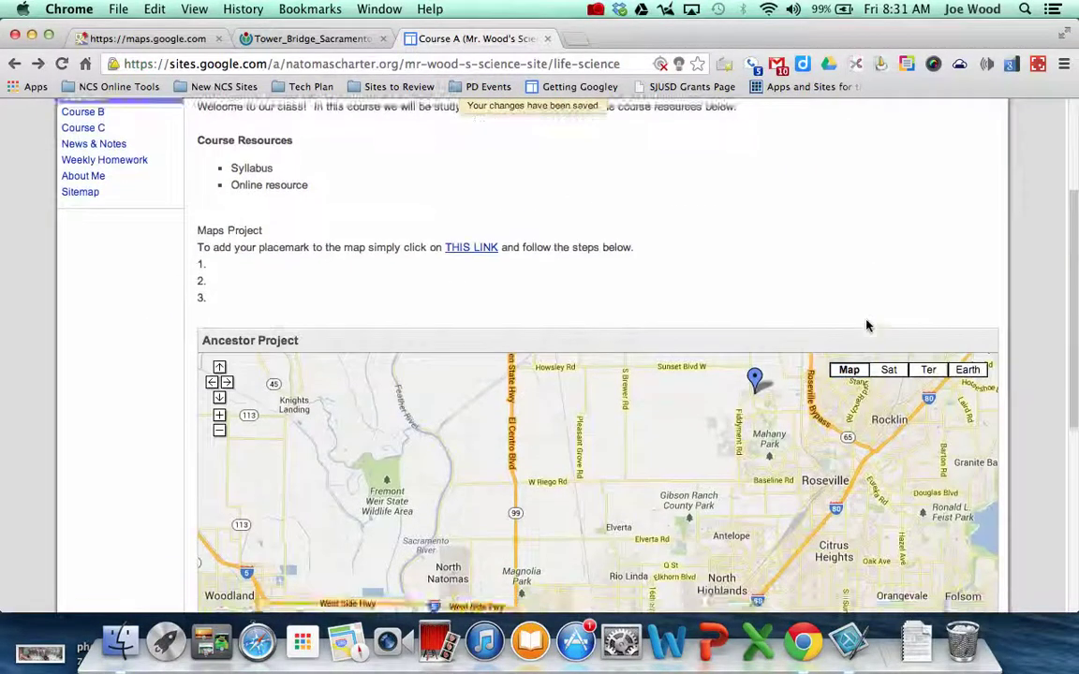
pyautogui.scroll(-3, 867, 325)
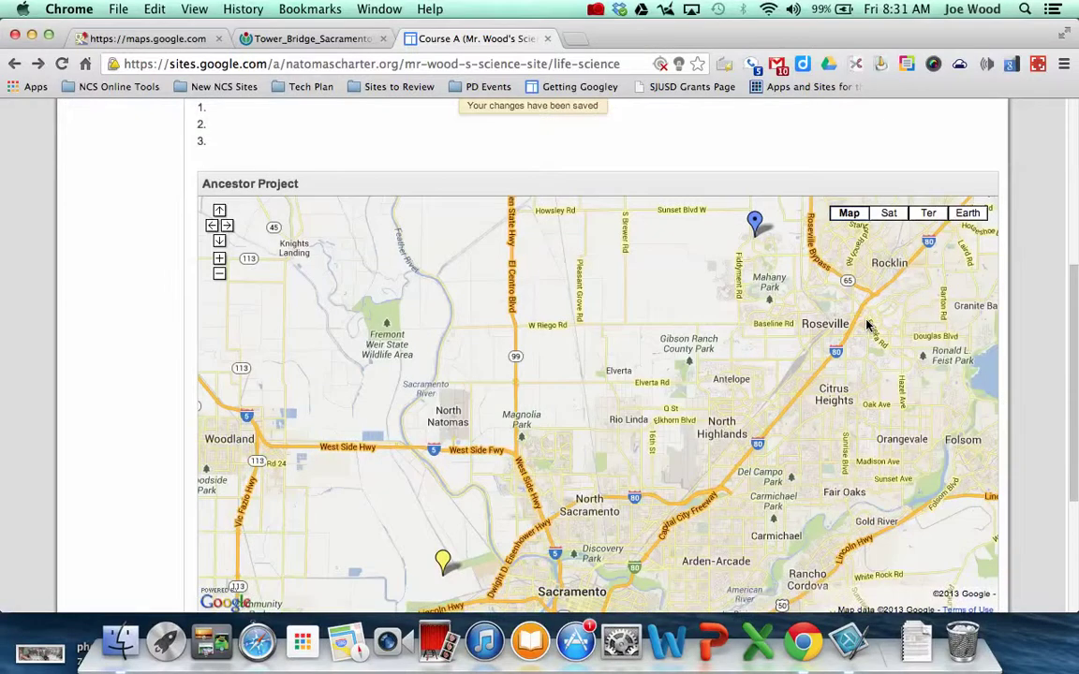
pyautogui.scroll(5, 866, 325)
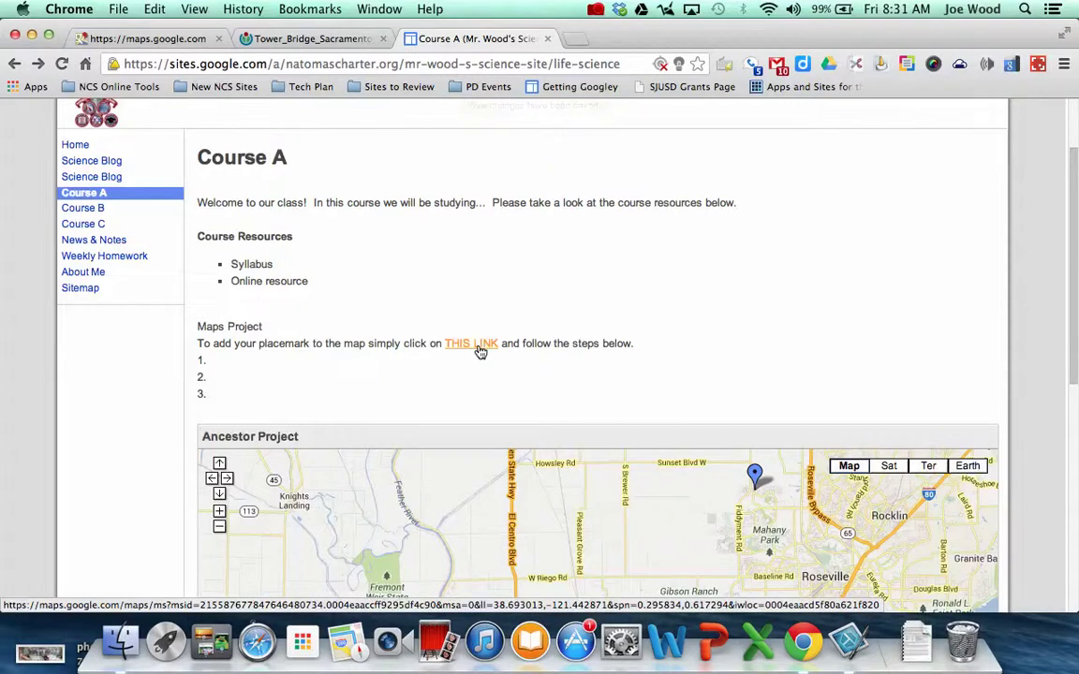
pyautogui.click(848, 643)
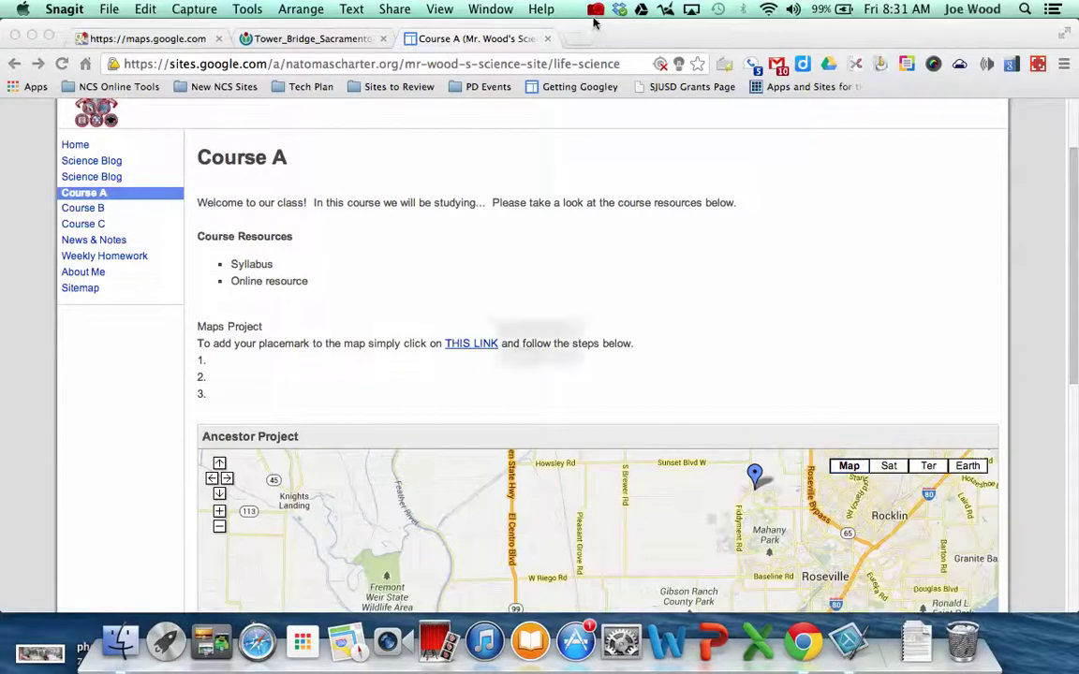